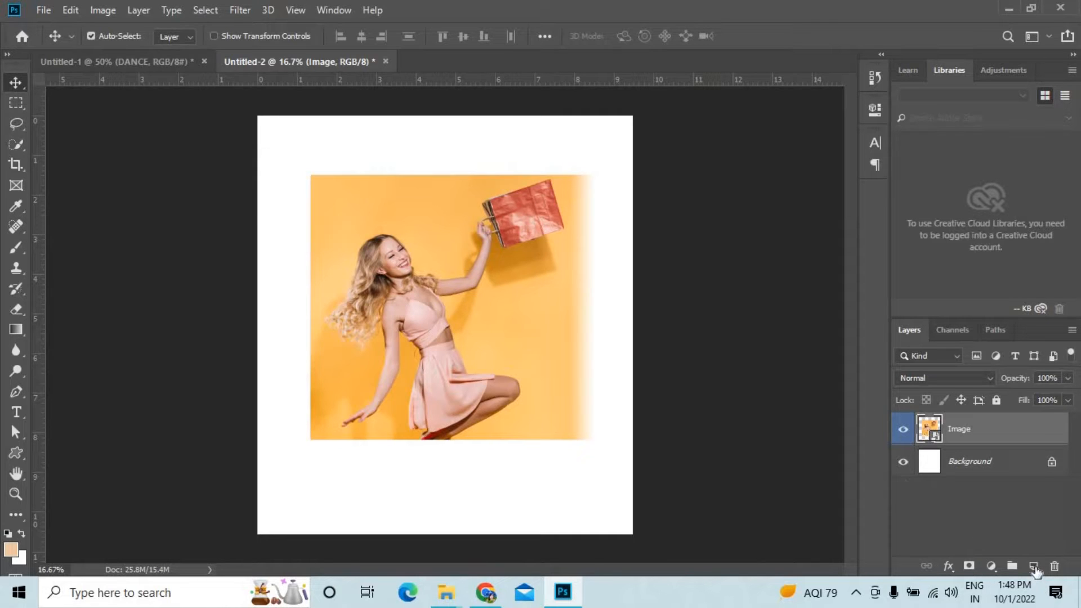
Select the woman on the Image layer with Select Subject.
click(212, 9)
click(222, 195)
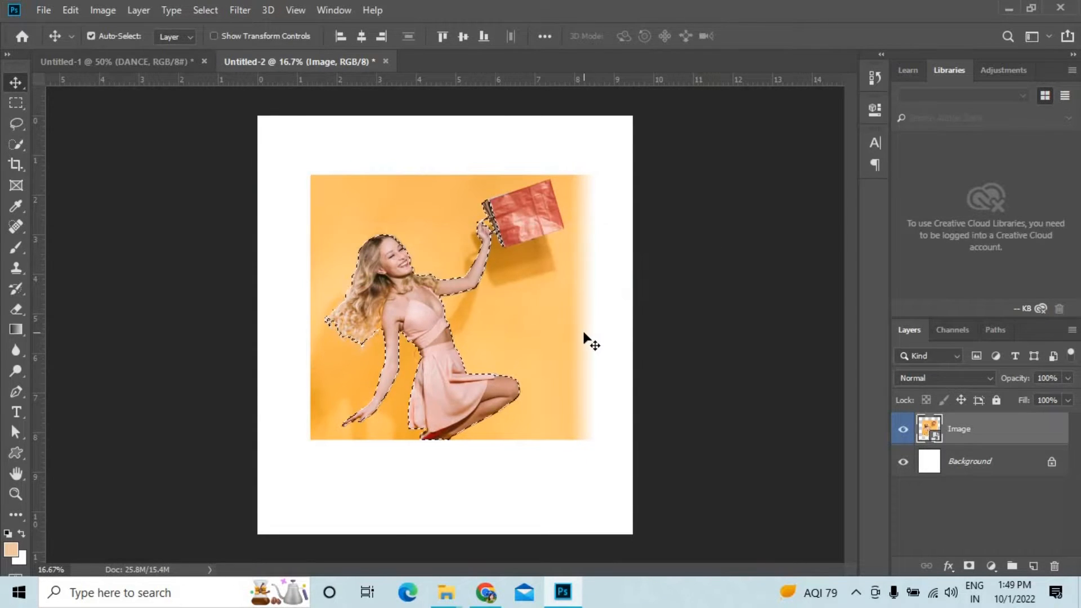
key(ctrl+equal)
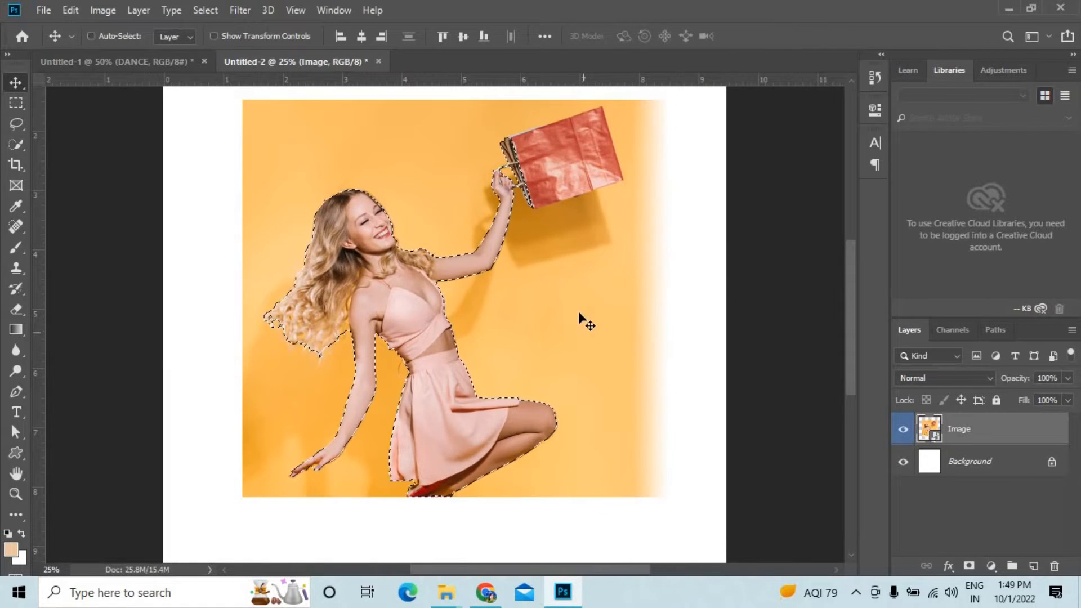
Add the red shopping bag beside the woman's raised hand to the selection with the Quick Selection tool.
click(18, 147)
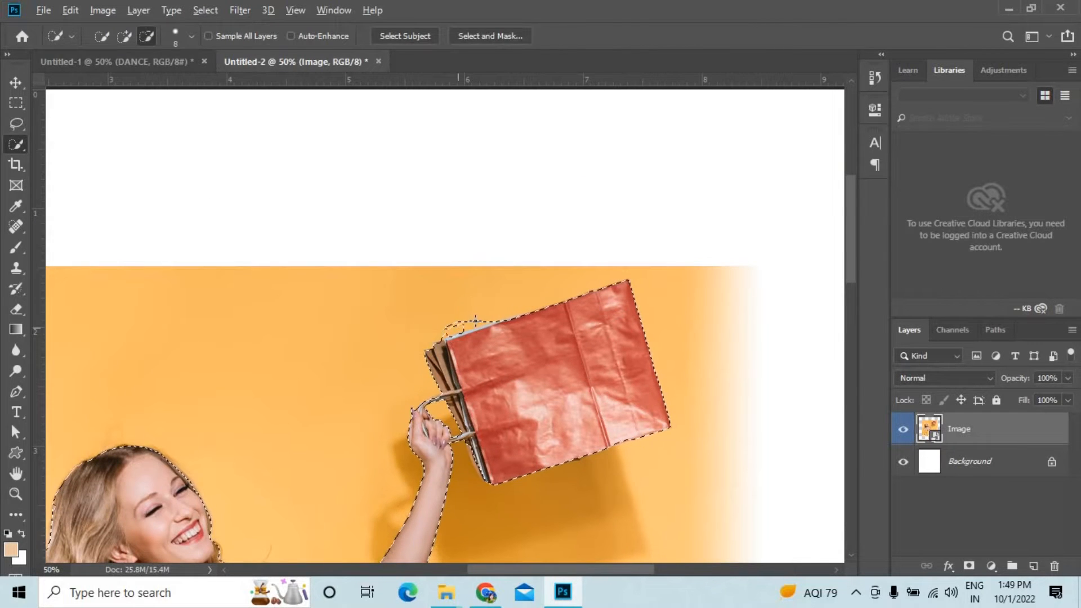
mouse_move(476, 321)
mouse_down()
mouse_move(449, 328)
mouse_move(498, 317)
mouse_up()
key(ctrl+equal)
key(ctrl+equal)
key(ctrl+equal)
drag(446, 386, 755, 291)
key(ctrl+minus)
key(ctrl+minus)
key(ctrl+equal)
key(ctrl+equal)
drag(586, 442, 510, 100)
drag(540, 559, 417, 191)
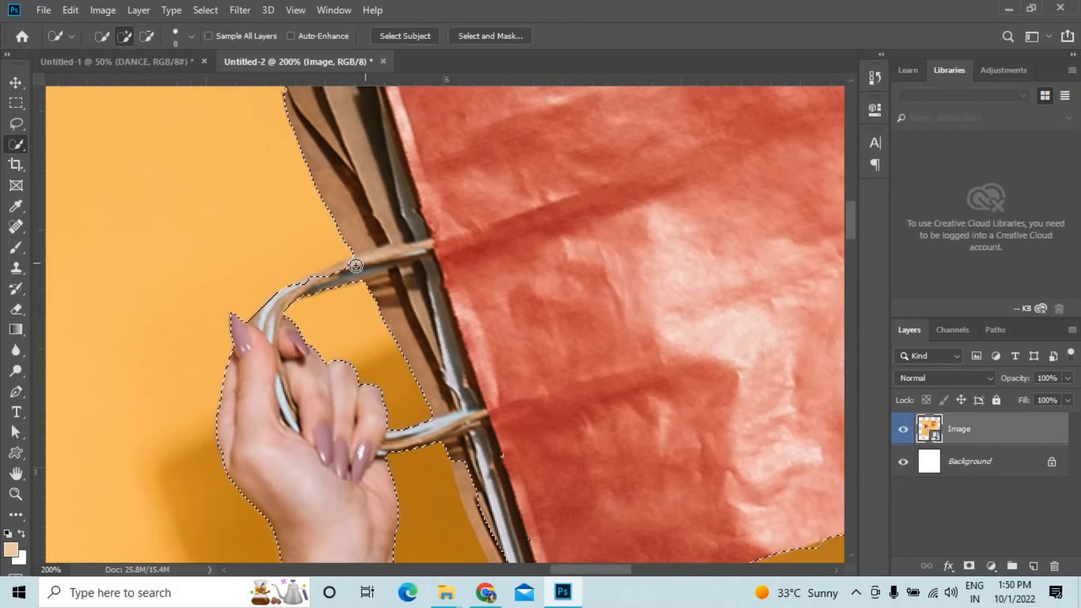
Finish the selection around the bag's handles and mask the Image layer to the selected woman and bag.
scroll(338, 296, down, 3)
drag(467, 401, 469, 423)
key(ctrl+minus)
key(ctrl+minus)
key(ctrl+minus)
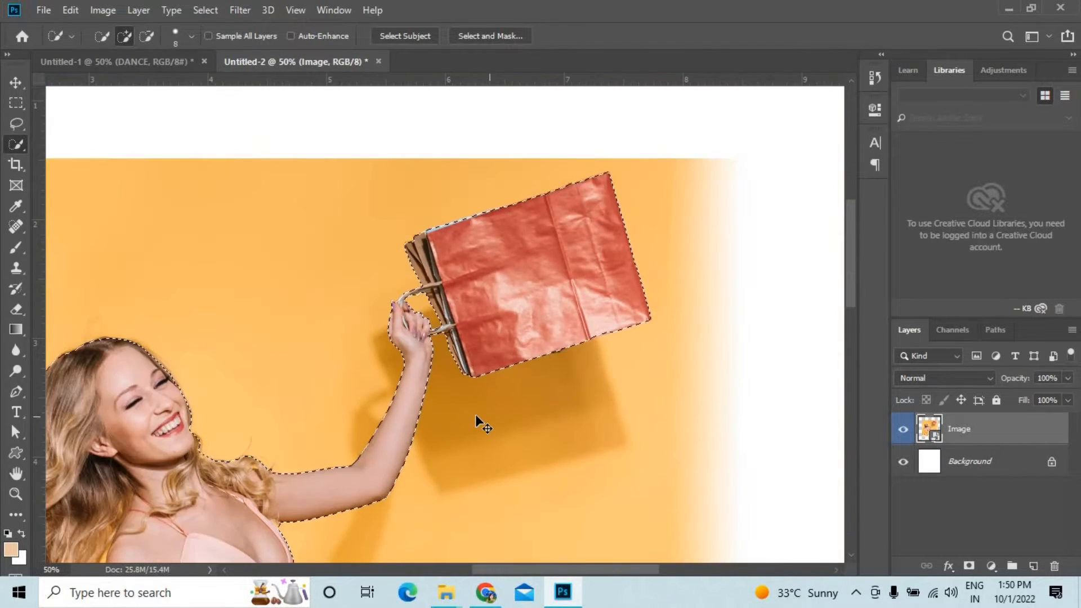
key(ctrl+minus)
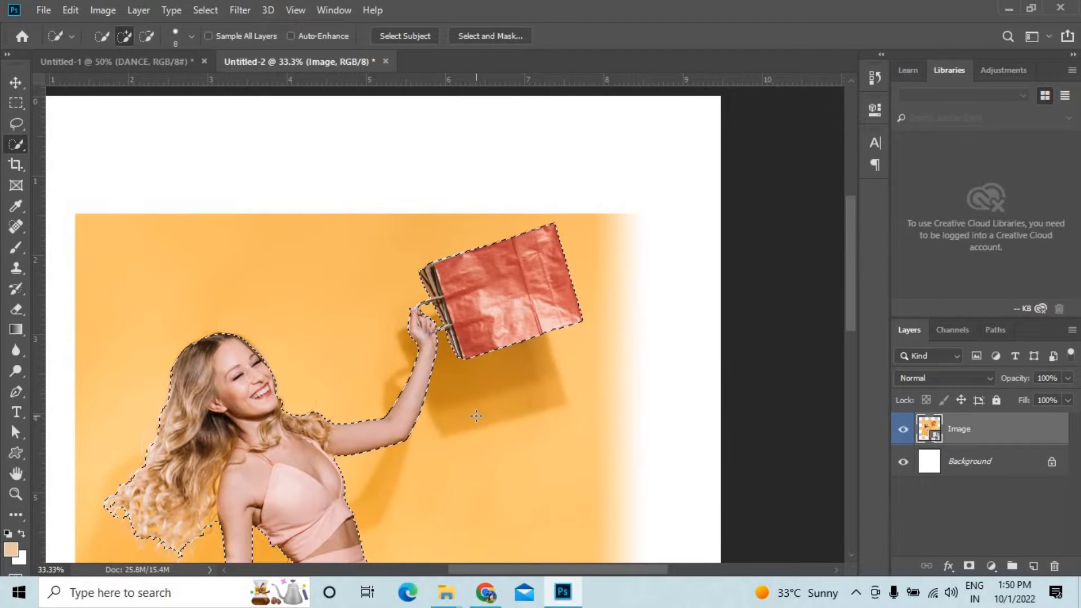
key(ctrl+minus)
scroll(448, 420, down, 2)
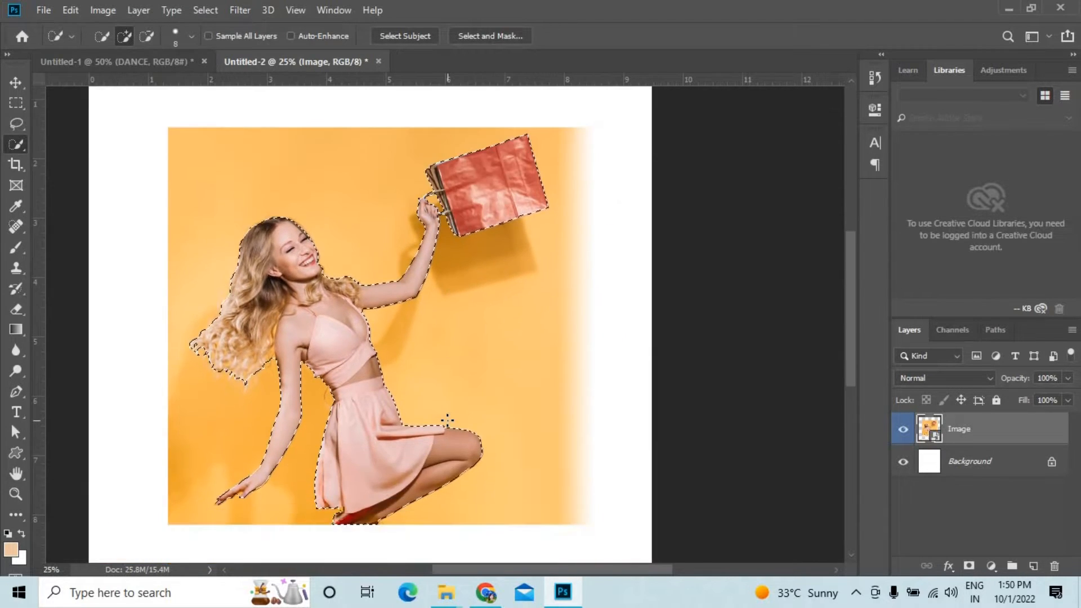
click(969, 566)
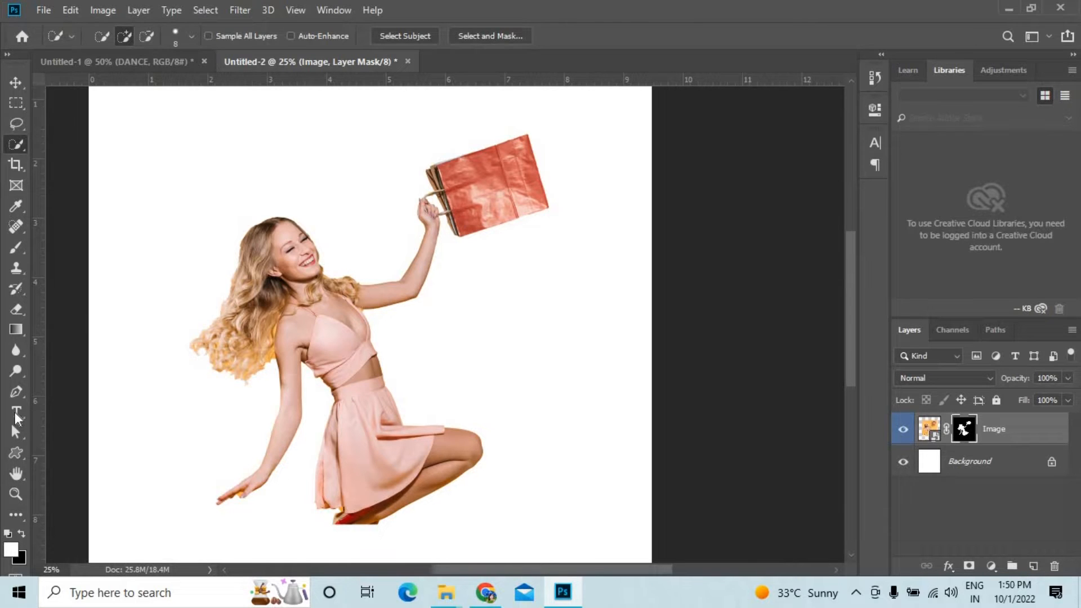
Hide the Image layer and add a teal letter J in Century Gothic Bold, 54 pt, on the page.
click(17, 416)
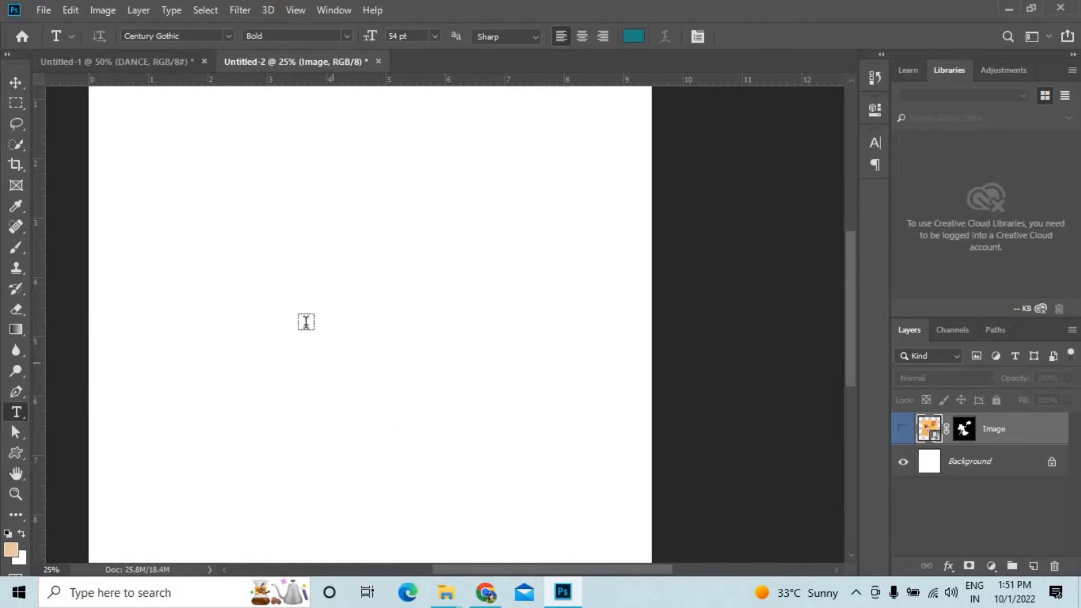
click(306, 321)
text(J)
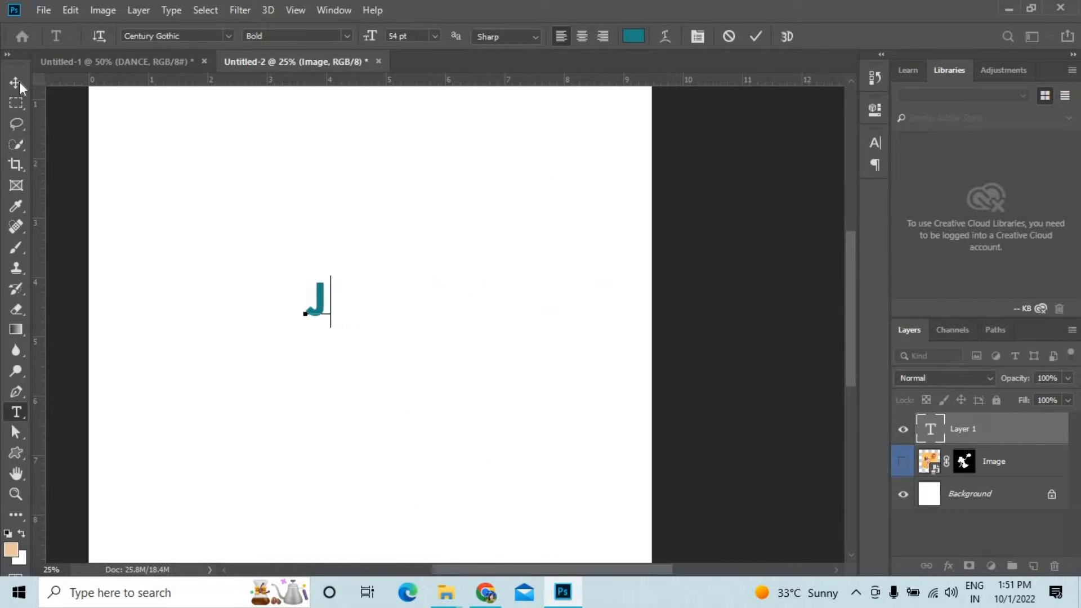
click(19, 84)
Enlarge the letter J until it covers more than half the page height and place it near the centre.
key(ctrl+t)
drag(326, 330, 527, 507)
drag(363, 335, 383, 368)
drag(444, 115, 455, 100)
drag(369, 328, 383, 320)
key(ctrl+minus)
drag(506, 155, 536, 132)
drag(459, 295, 463, 321)
drag(525, 146, 554, 126)
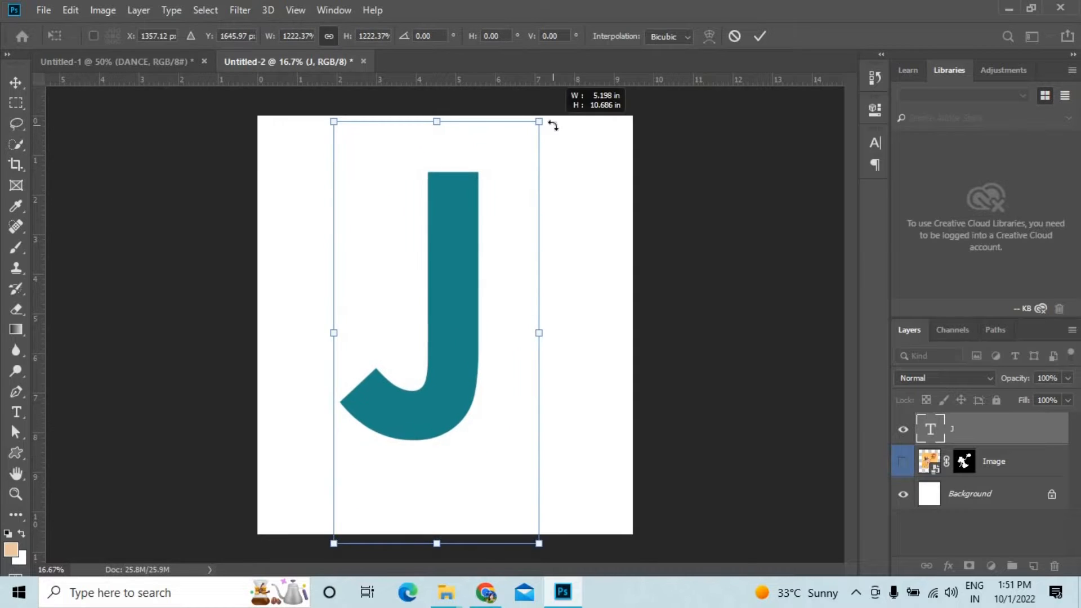
key(Return)
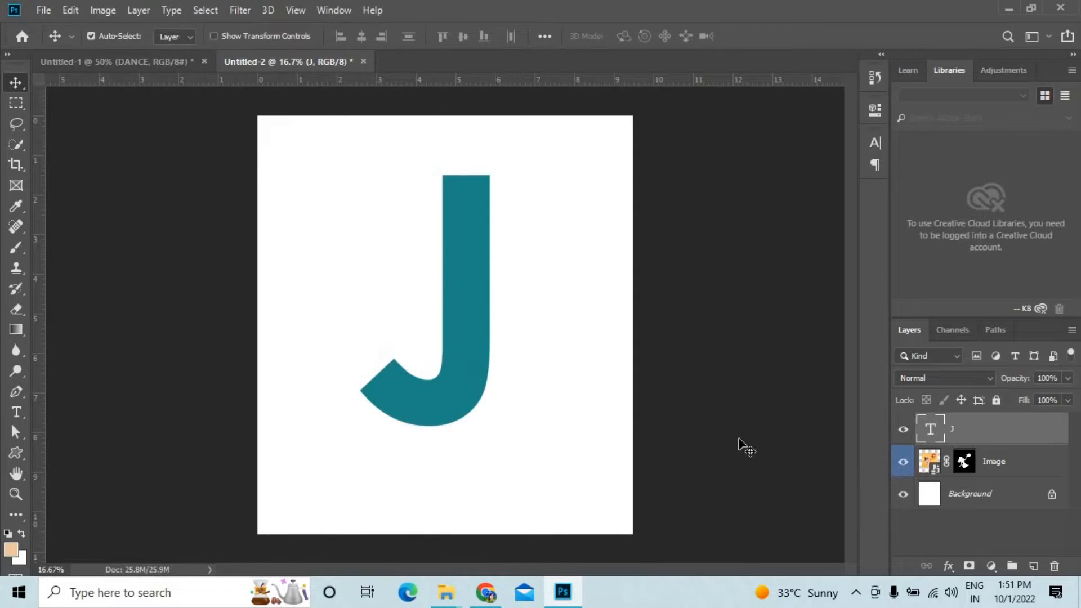
Show the Image layer above the J layer and move the woman over the letter's lower part.
click(904, 463)
drag(977, 435, 927, 475)
drag(471, 374, 427, 355)
key(Down)
key(Down)
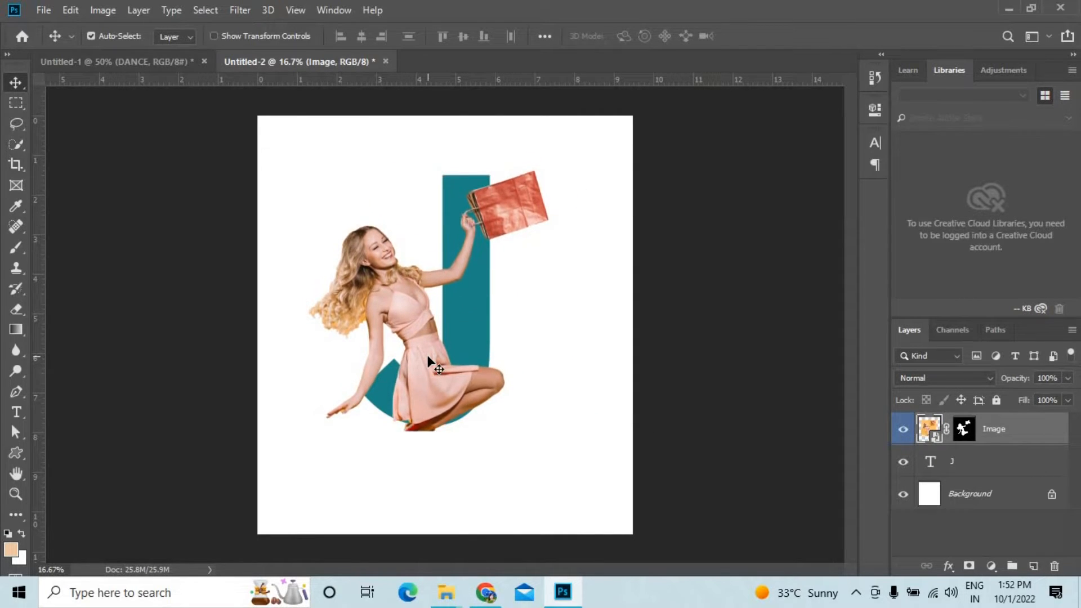
key(shift+Left)
key(shift+Left)
key(shift+Left)
key(shift+Left)
key(shift+Left)
key(shift+Left)
key(shift+Left)
key(shift+Left)
key(shift+Left)
key(shift+Left)
key(shift+Left)
key(shift+Up)
key(shift+Up)
key(shift+Up)
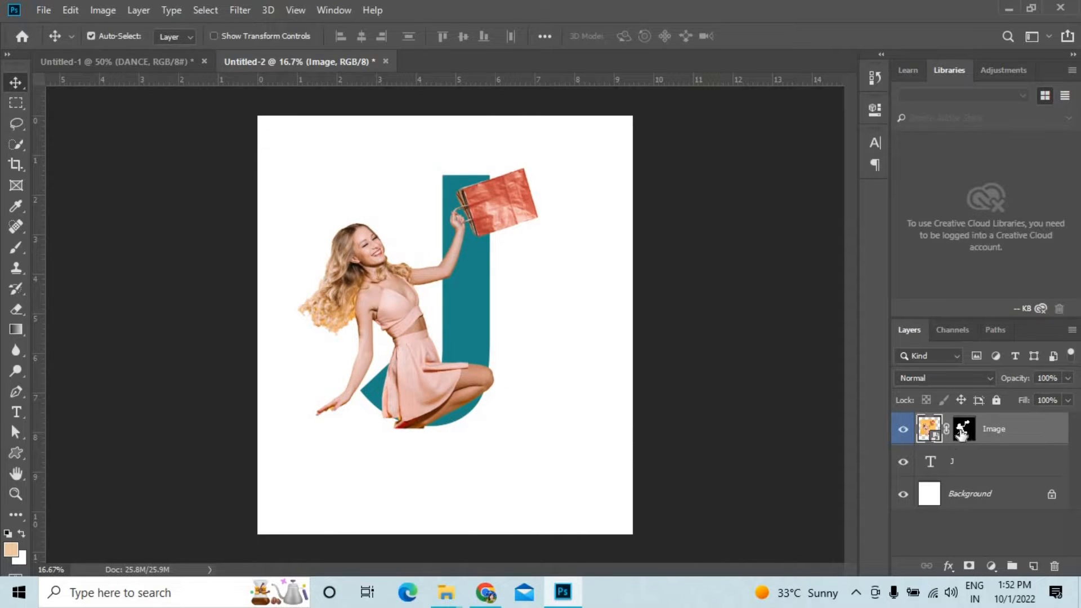
Scale the woman to about 68% and seat her in the lower curve of the J.
key(ctrl+t)
drag(560, 425, 521, 385)
drag(452, 355, 456, 394)
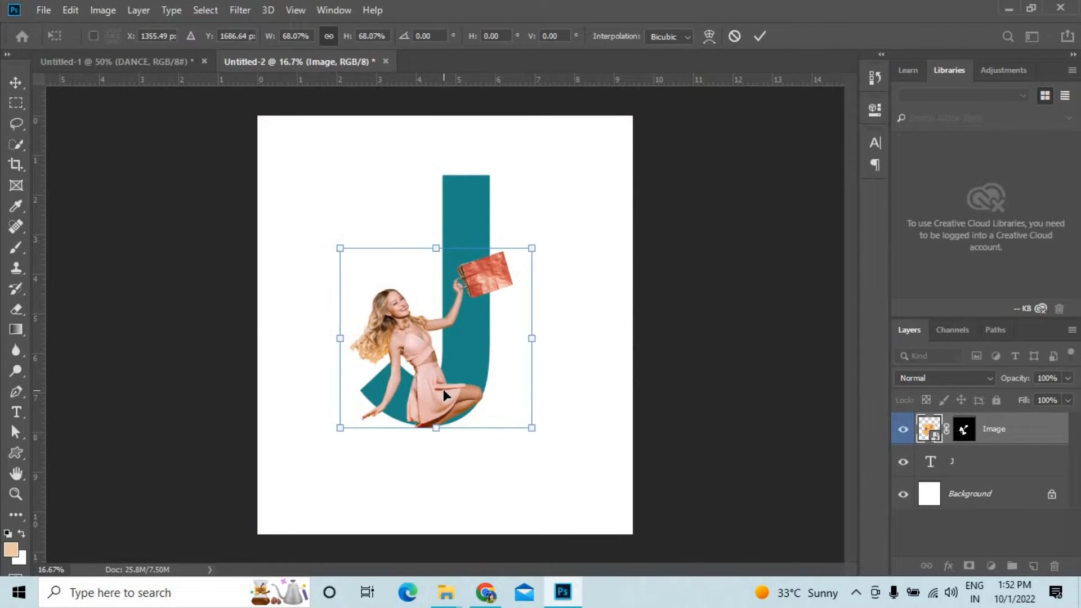
key(Return)
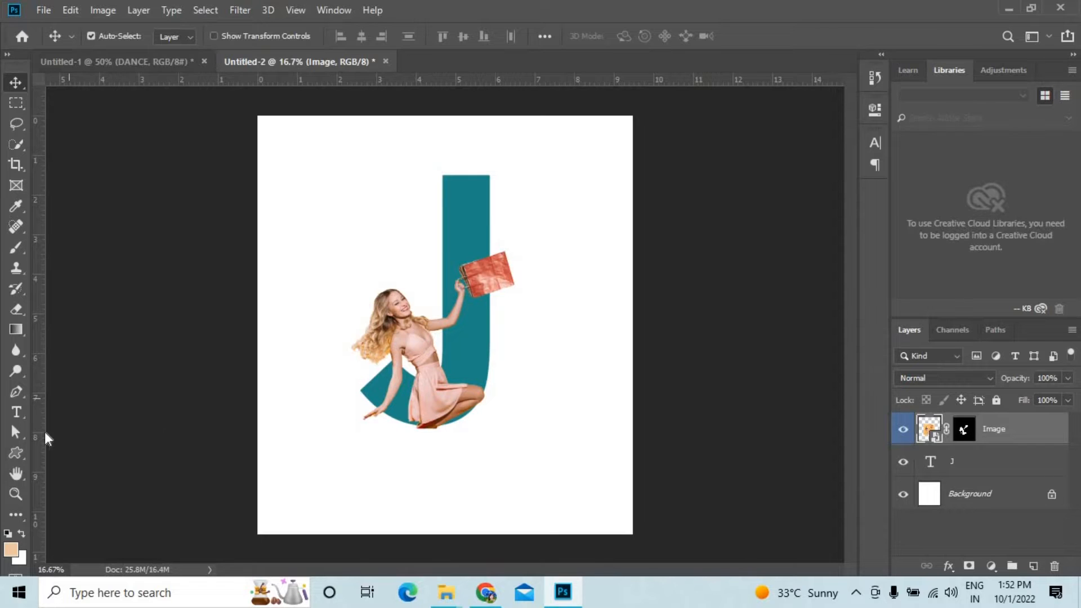
ctrl+click(931, 463)
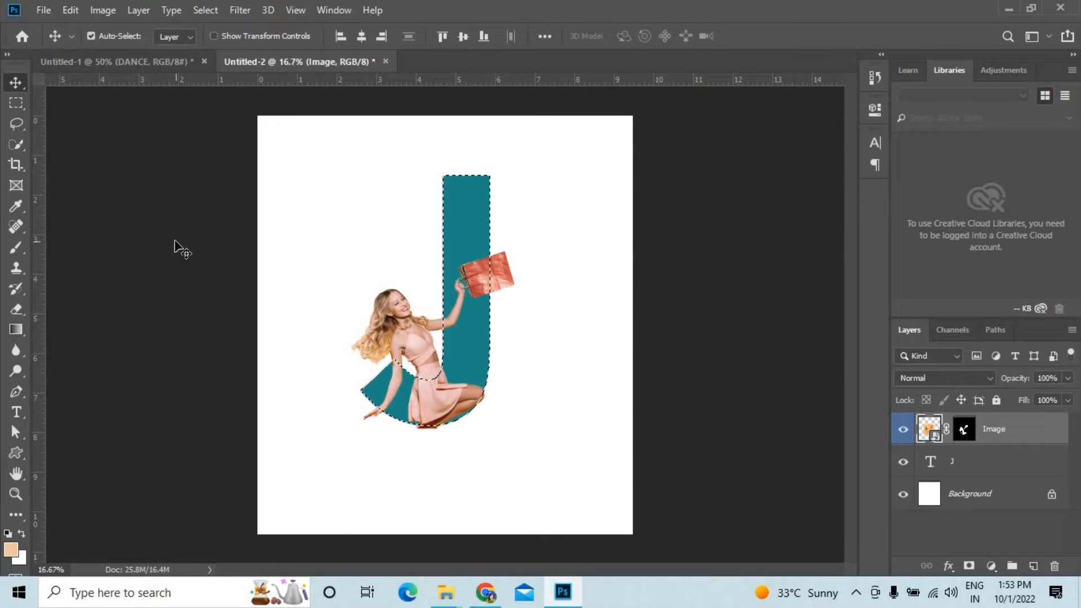
key(ctrl+d)
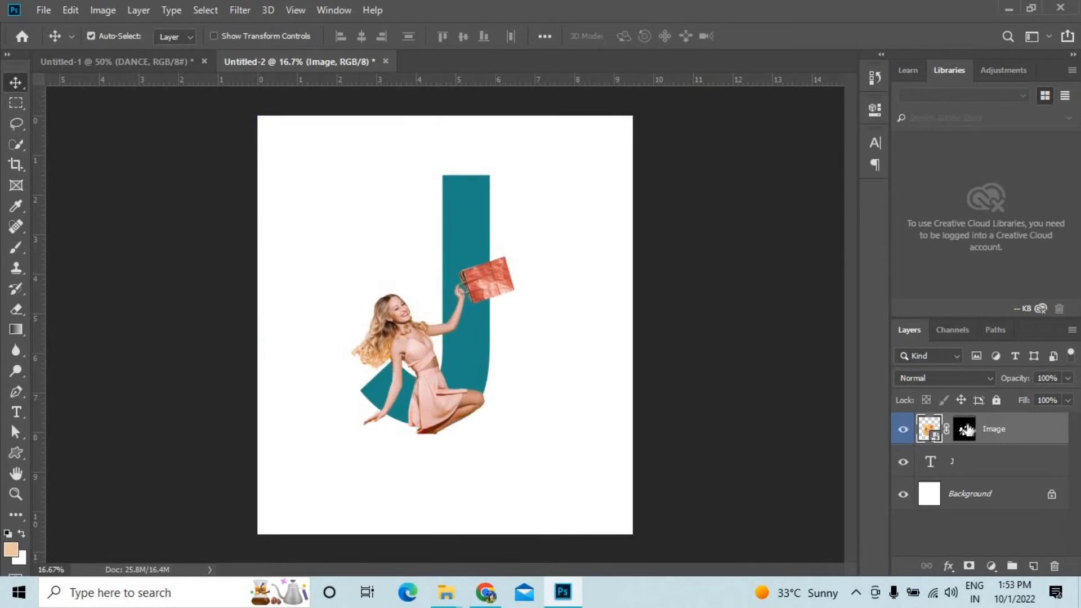
Load the letter J's outline as an inverted selection, with the Image layer's mask active for the Brush tool.
click(958, 461)
ctrl+click(930, 463)
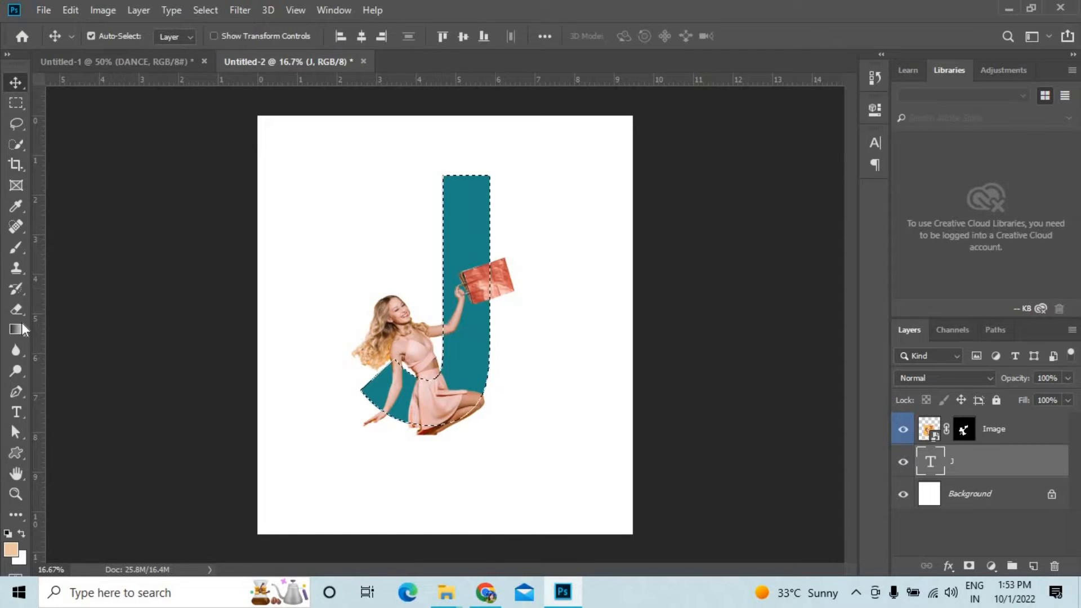
click(9, 311)
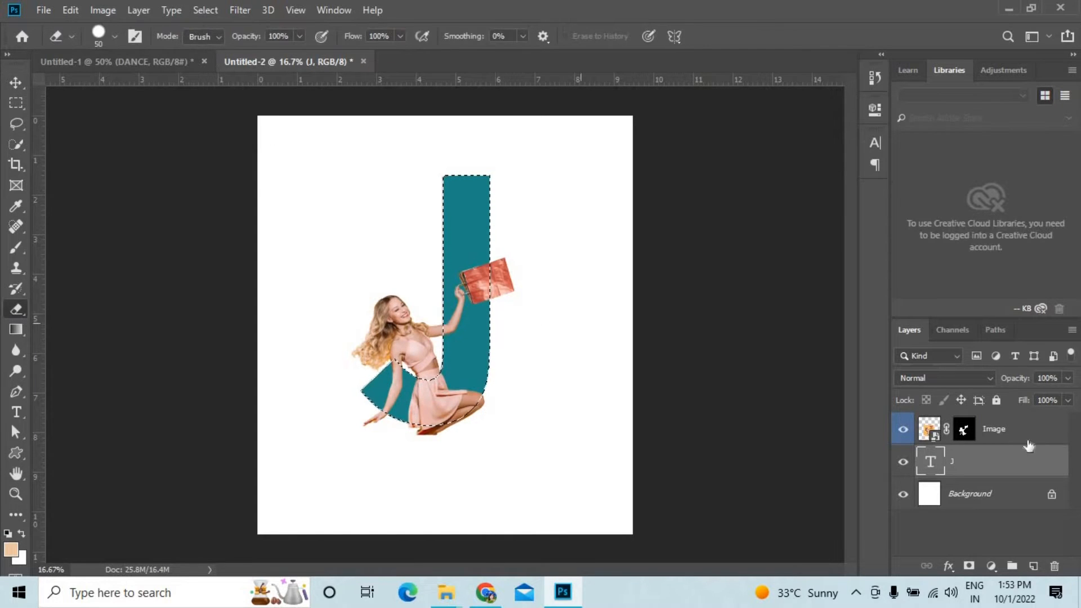
click(964, 429)
key(b)
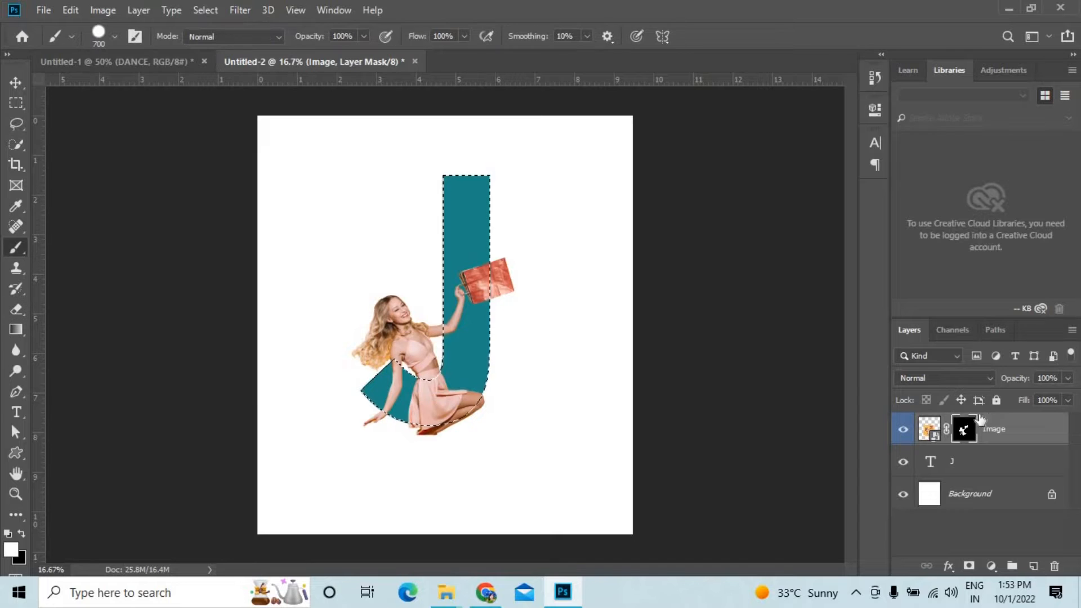
key(x)
key(ctrl+plus)
click(240, 10)
mouse_move(205, 10)
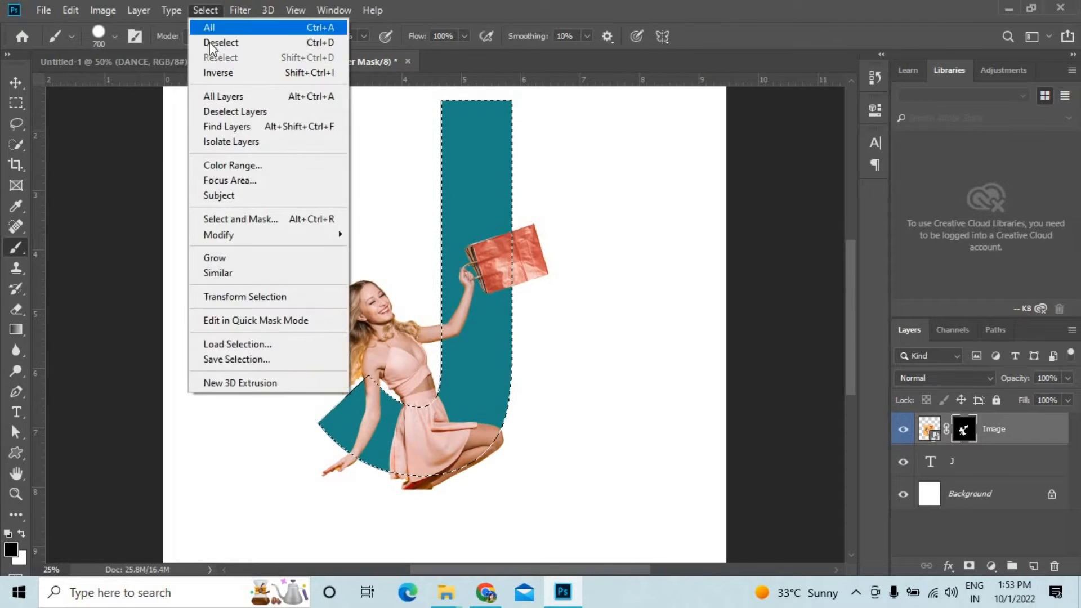
click(217, 71)
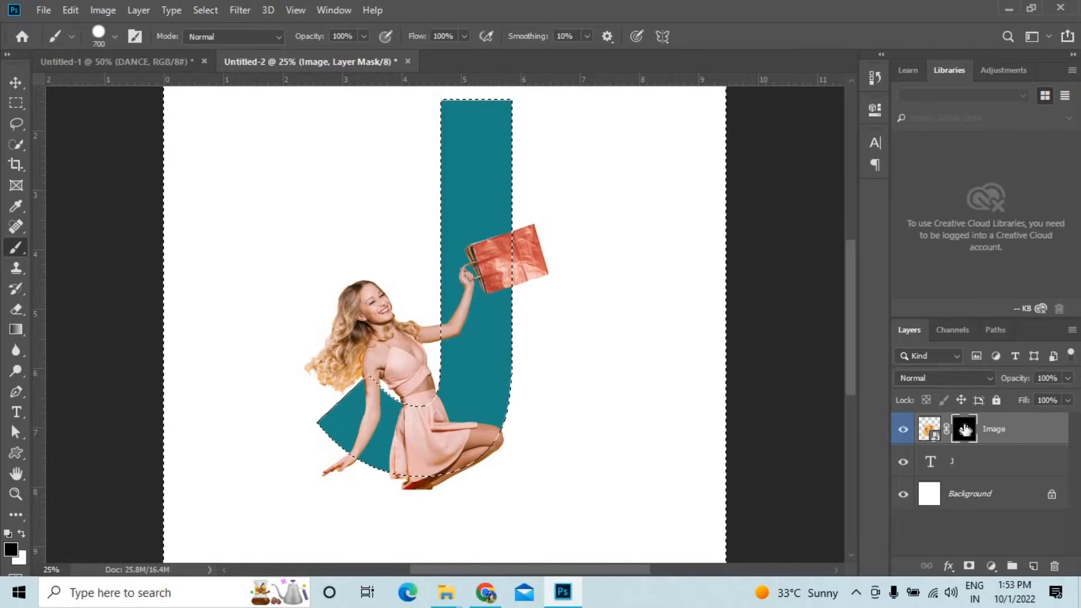
Paint the Image mask black to hide the bag, hand and leg parts extending beyond the J, and deselect.
click(10, 549)
click(1006, 280)
mouse_move(555, 253)
mouse_down()
mouse_move(550, 418)
mouse_move(421, 509)
mouse_move(326, 489)
mouse_up()
click(16, 84)
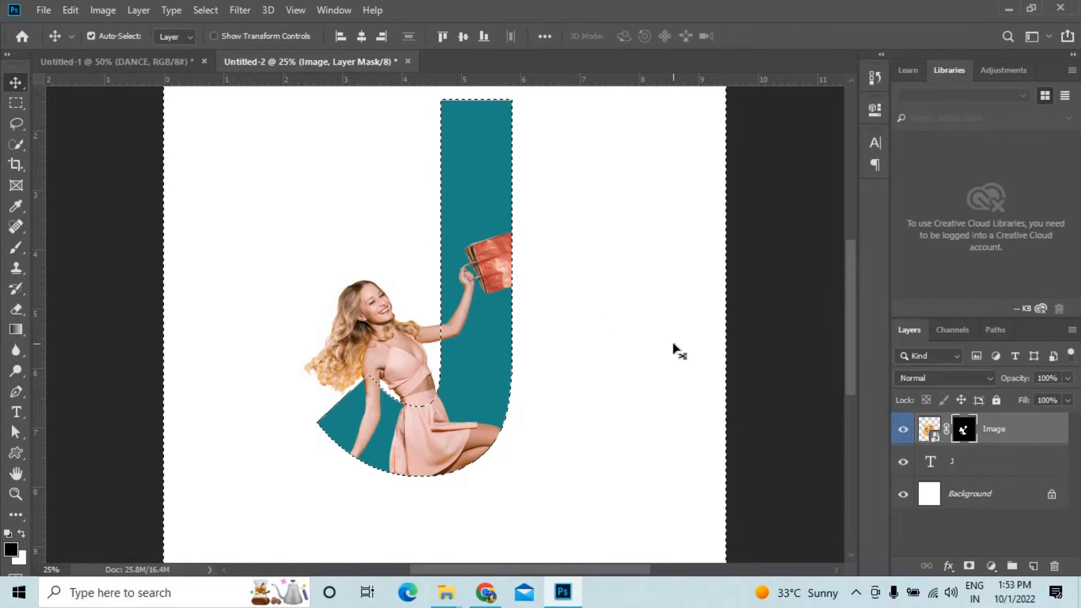
click(204, 10)
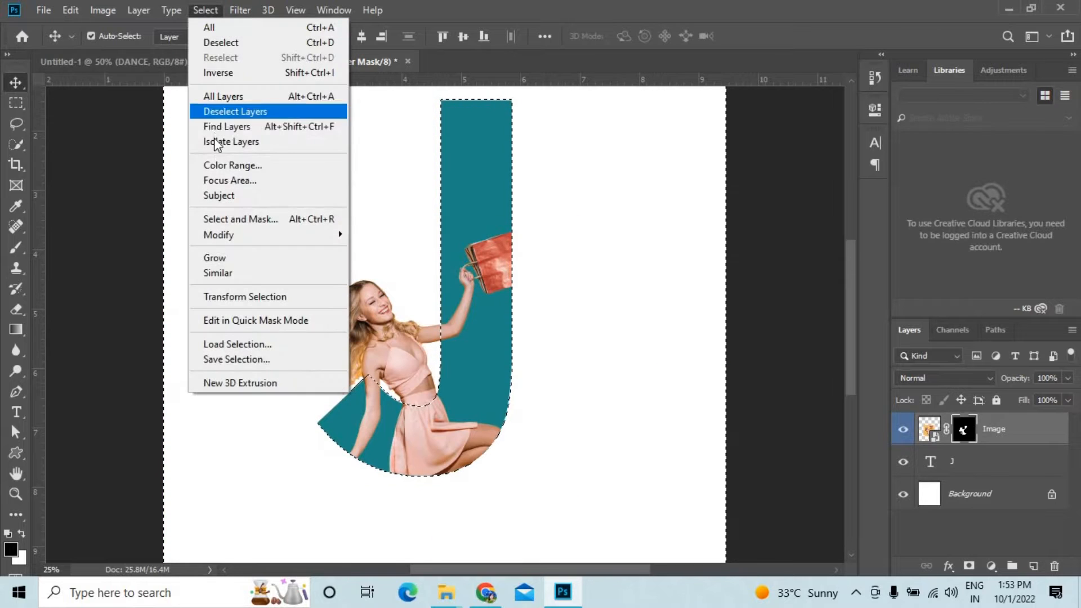
click(220, 42)
key(ctrl+minus)
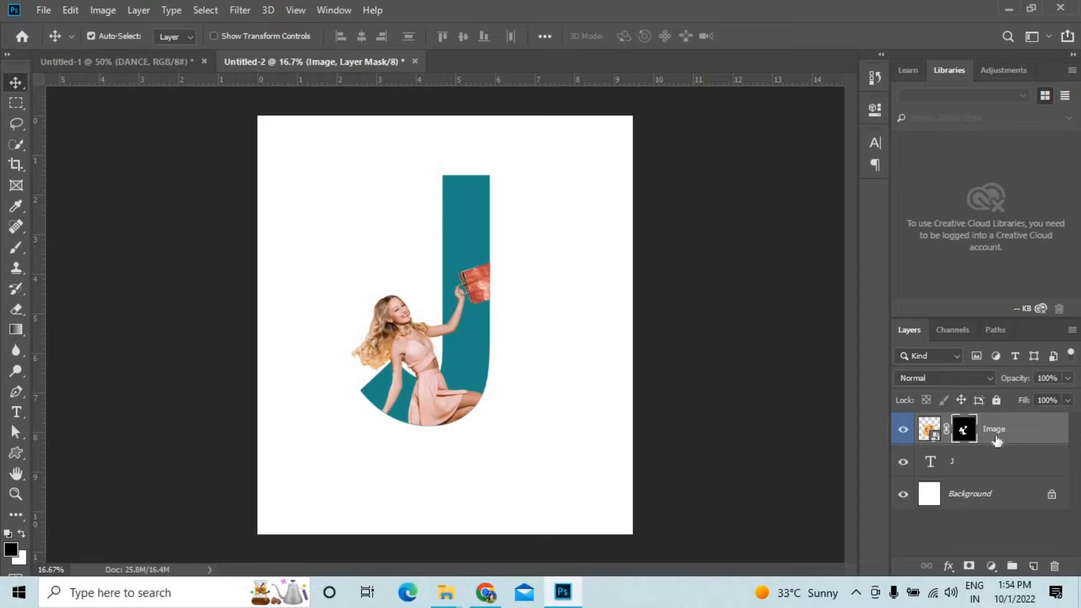
Group the Image and J layers and shift the group slightly up, with the Move tool auto-selecting groups.
shift+click(993, 465)
click(1012, 567)
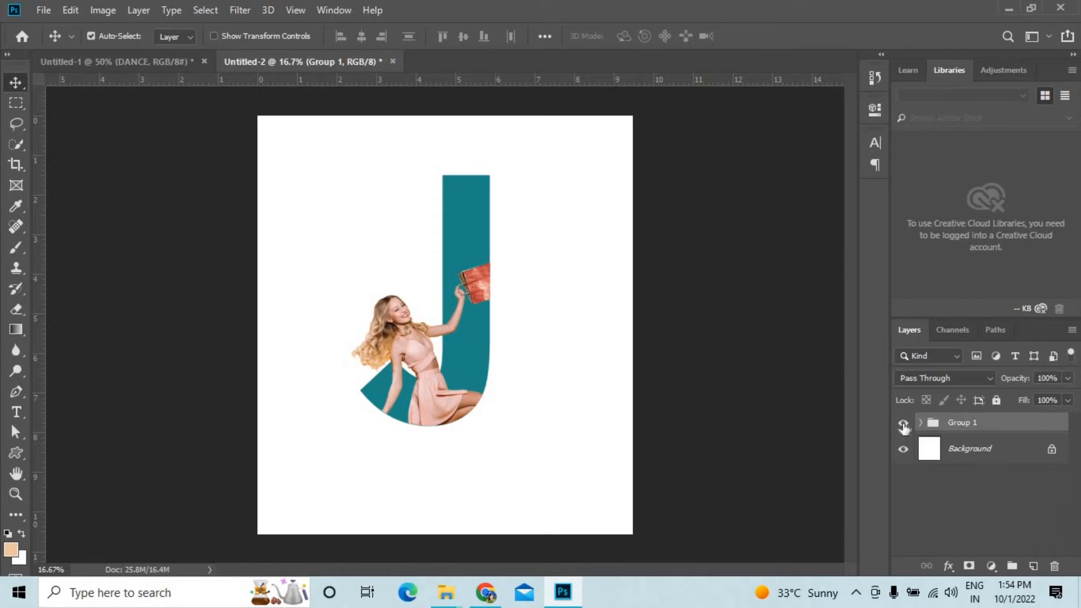
drag(460, 383, 466, 333)
key(ctrl+z)
click(973, 426)
click(920, 423)
click(175, 52)
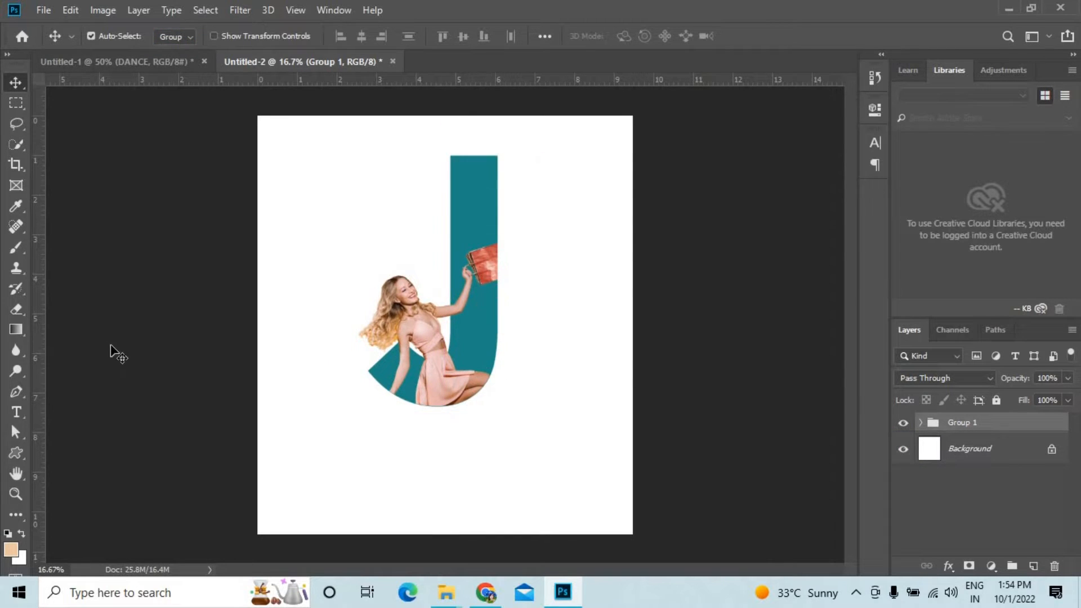
Add the text FASHION LOGO beneath the J and scale it down to about 5.5 in wide.
click(17, 412)
text(FASHION LOGO)
key(ctrl+Return)
key(v)
drag(471, 446, 499, 449)
key(ctrl+t)
drag(575, 450, 552, 447)
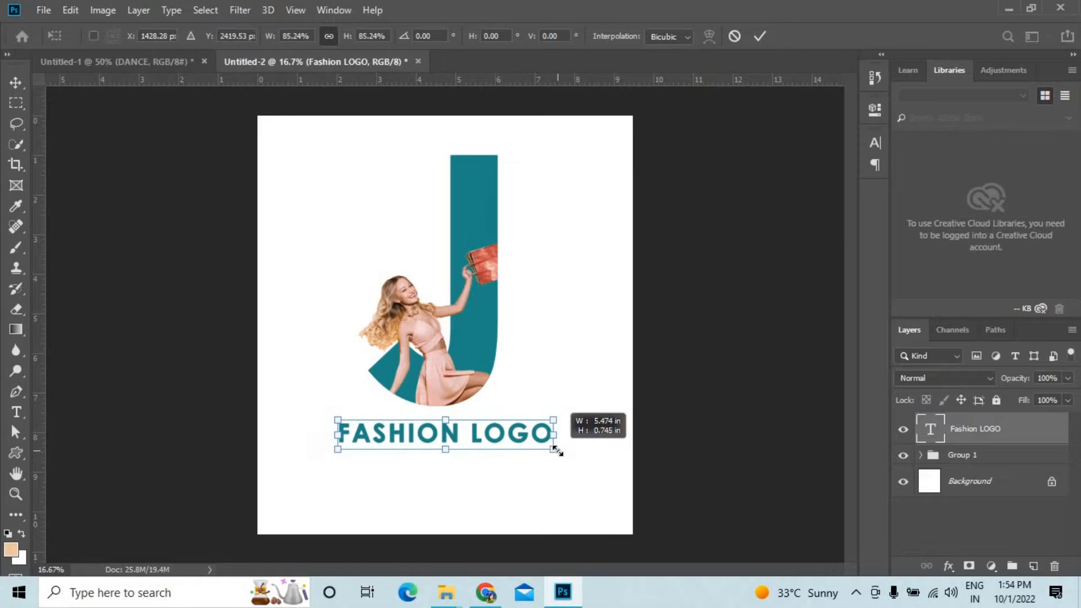
key(Return)
Recolour the letter J inside Group 1 to a pale grey-blue through its character colour.
click(481, 349)
click(921, 455)
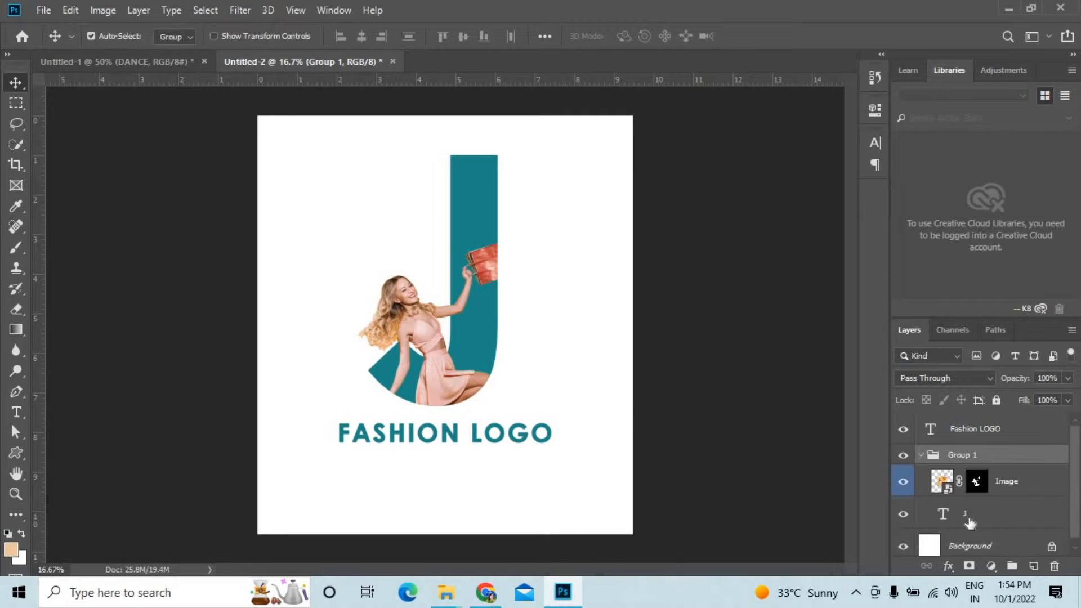
click(974, 514)
click(875, 142)
click(833, 231)
mouse_move(678, 309)
mouse_down()
mouse_move(667, 324)
mouse_move(649, 318)
mouse_up()
click(646, 325)
click(985, 281)
click(829, 136)
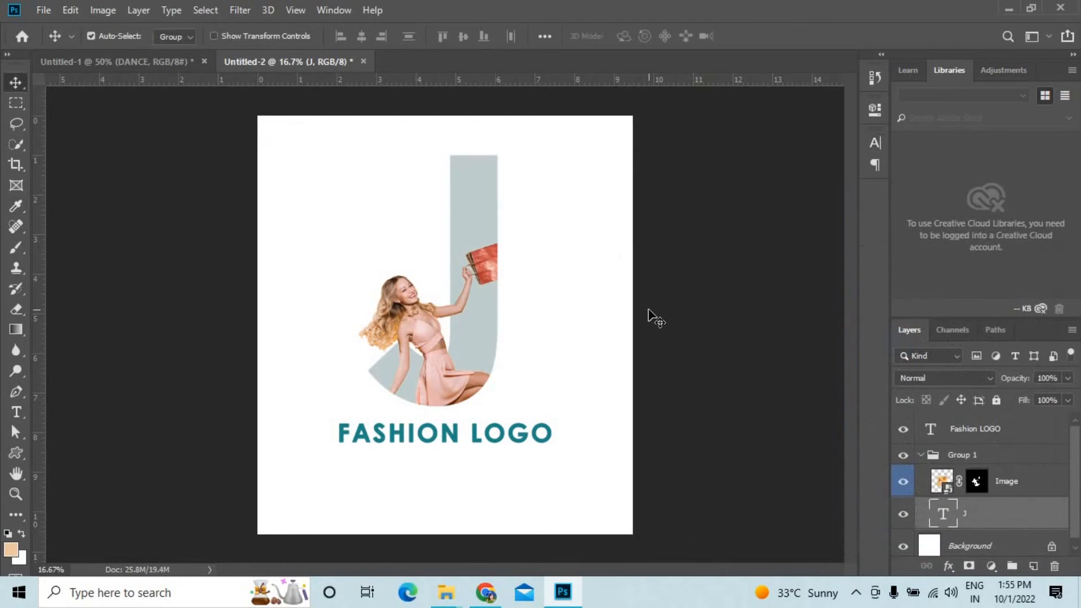
Unlock the Background layer so it becomes a regular layer.
click(904, 546)
click(903, 546)
double_click(991, 540)
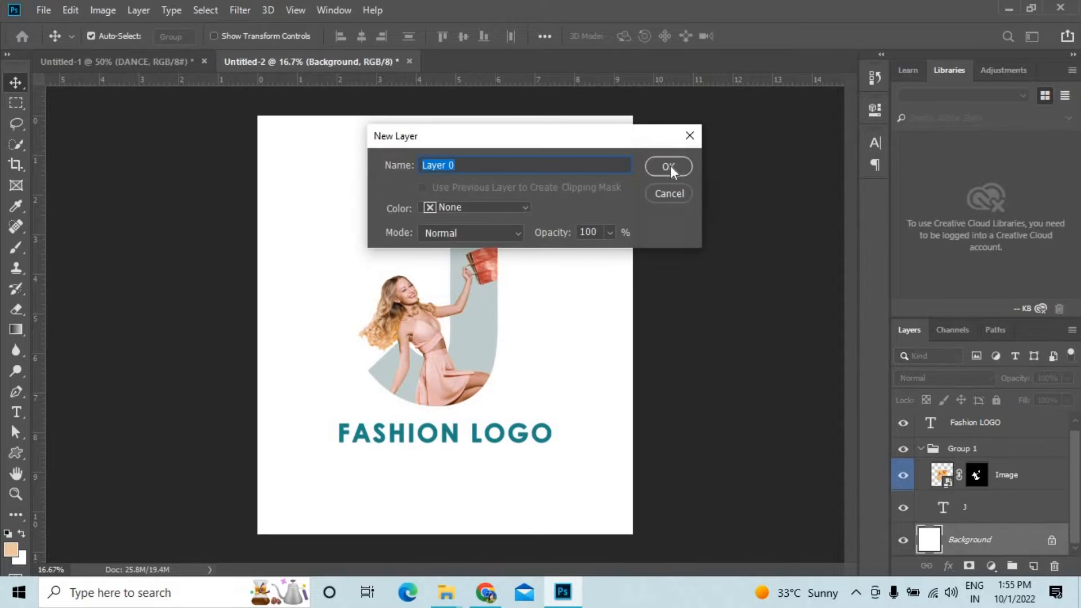
click(691, 136)
click(1053, 536)
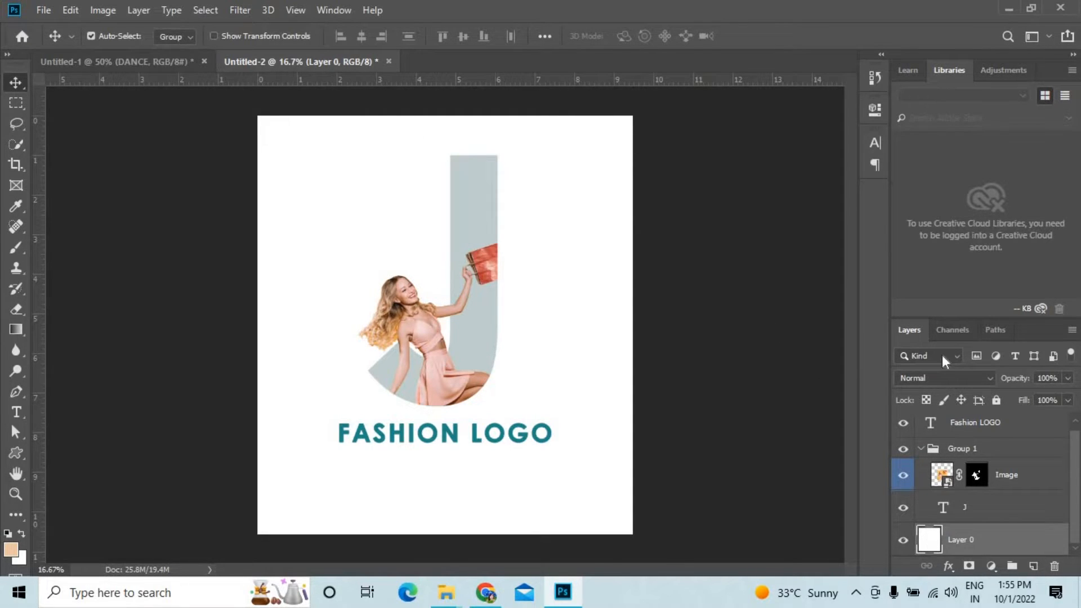
Draw a rectangle of about 2940 by 3273 px covering the whole page behind the logo.
right_click(16, 453)
click(84, 454)
drag(252, 112, 639, 544)
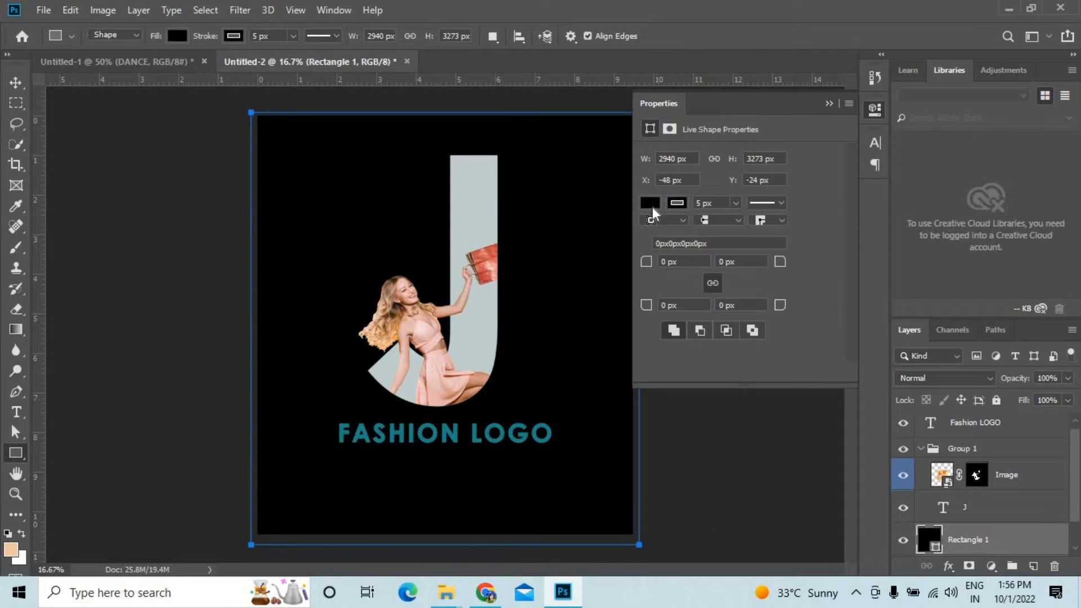
Remove the background rectangle's outline and fill it with a very light, nearly white grey.
click(652, 206)
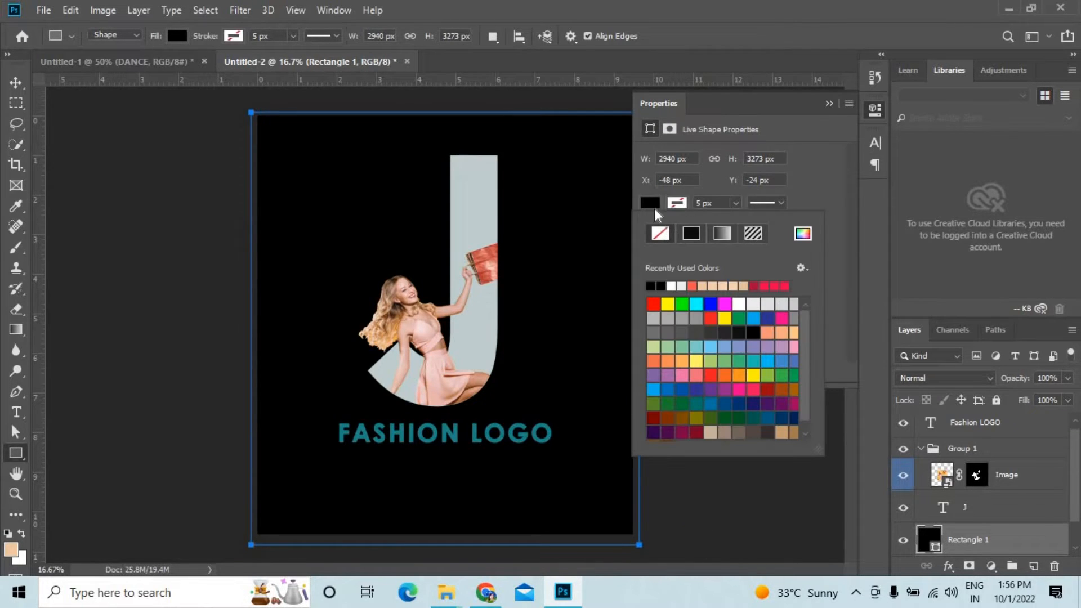
click(728, 285)
click(769, 306)
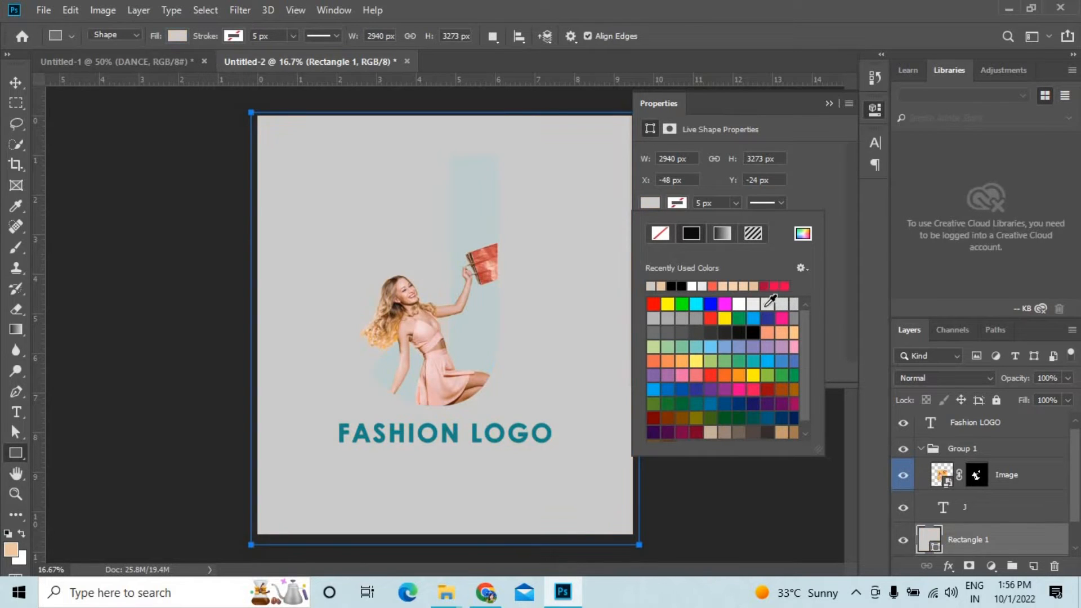
click(756, 307)
click(803, 233)
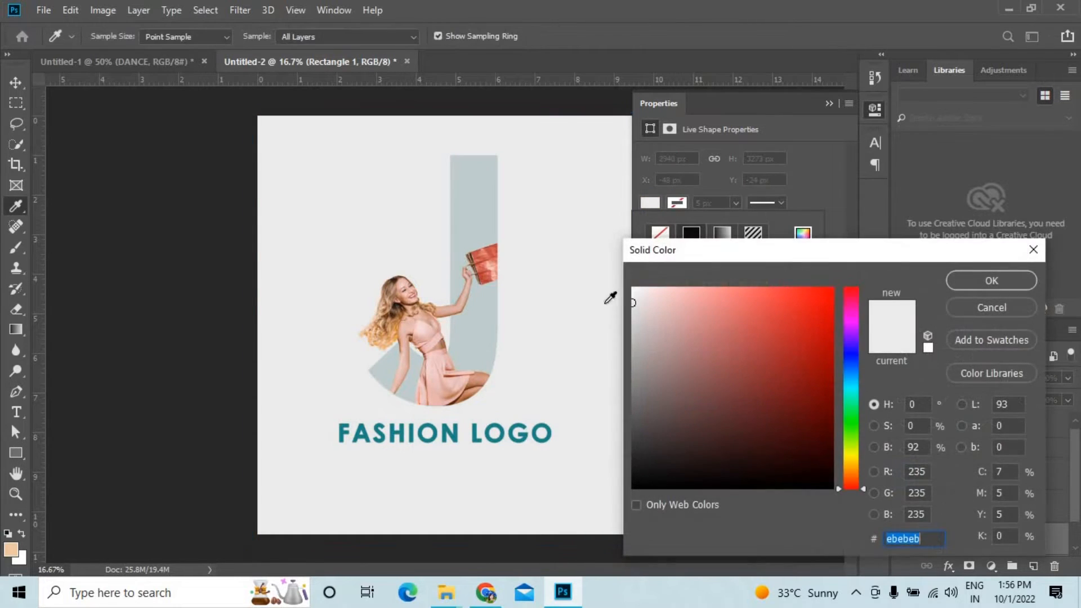
click(1008, 286)
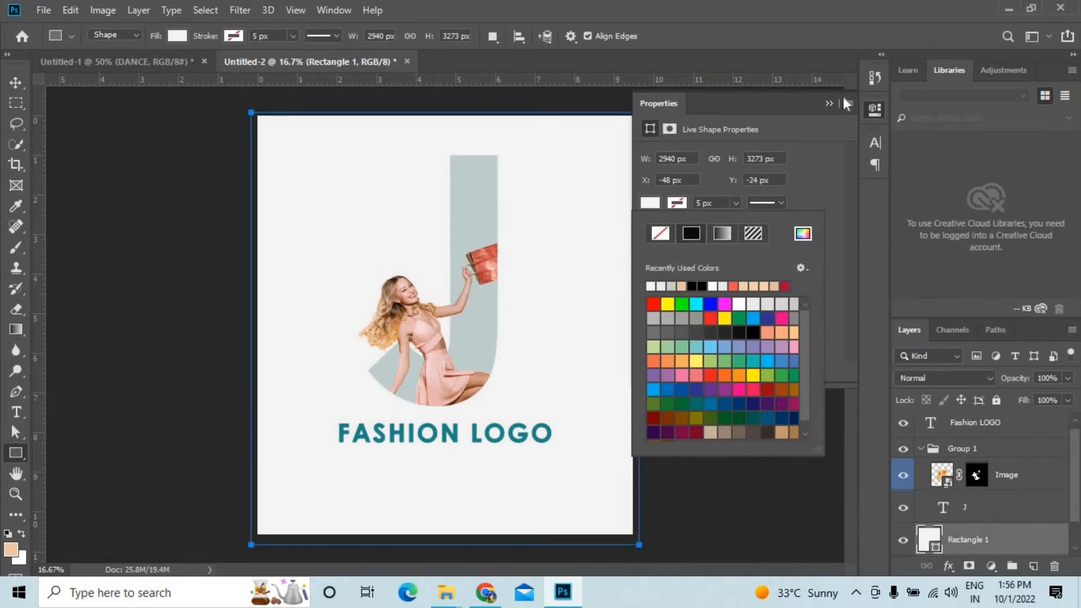
click(833, 102)
Enlarge the Fashion LOGO text and Group 1 together slightly and shift them a little lower on the page.
click(921, 450)
ctrl+click(959, 432)
ctrl+click(962, 459)
ctrl+click(961, 488)
key(ctrl+t)
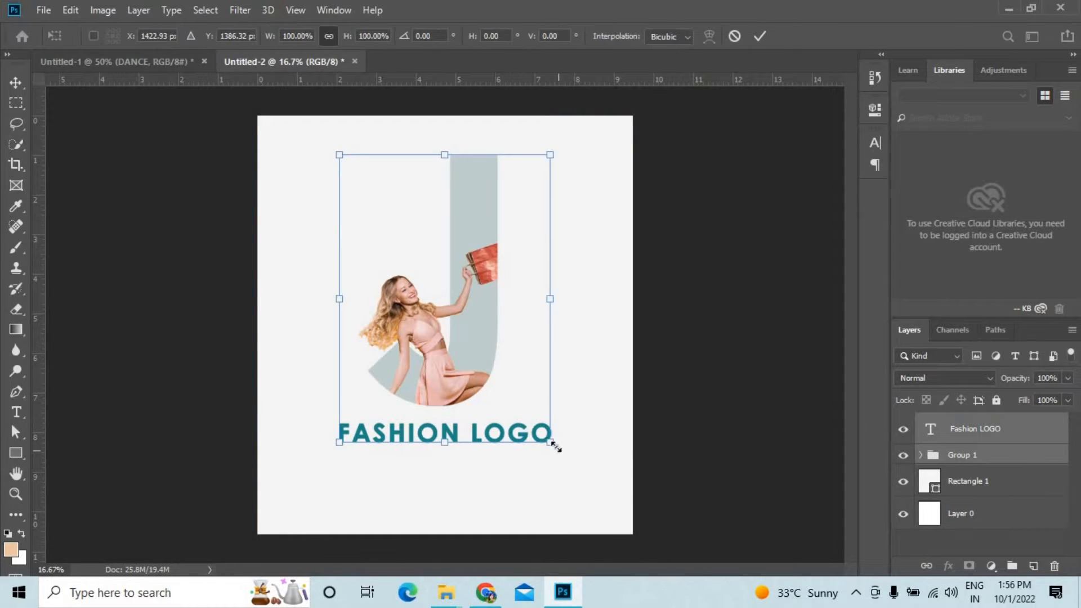
drag(553, 441, 579, 455)
drag(505, 398, 506, 416)
key(Return)
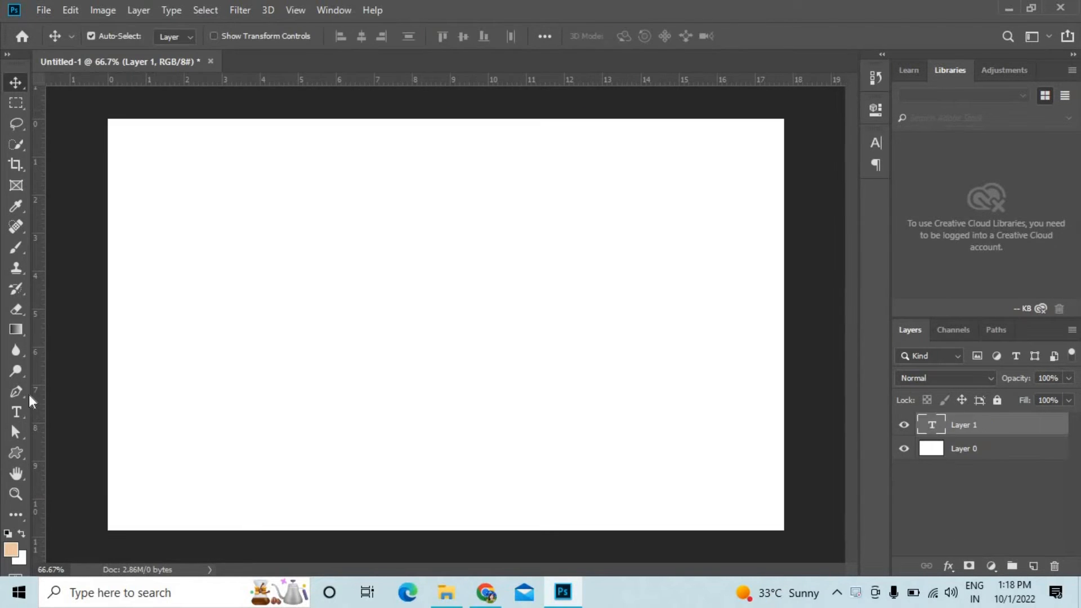
Replace the placeholder text on Layer 1 with the word DANCE.
click(175, 330)
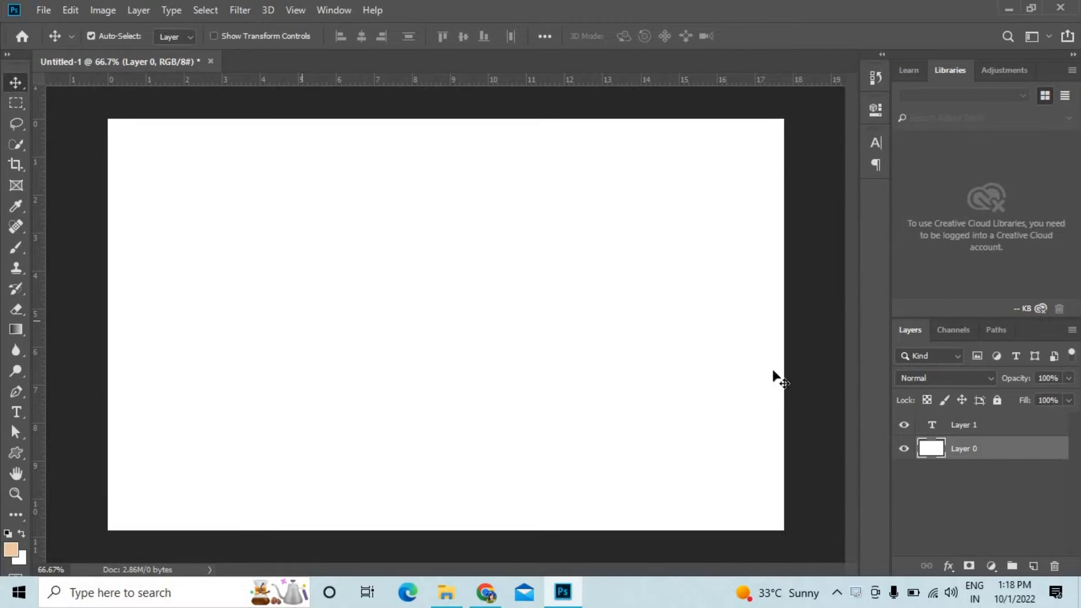
click(933, 426)
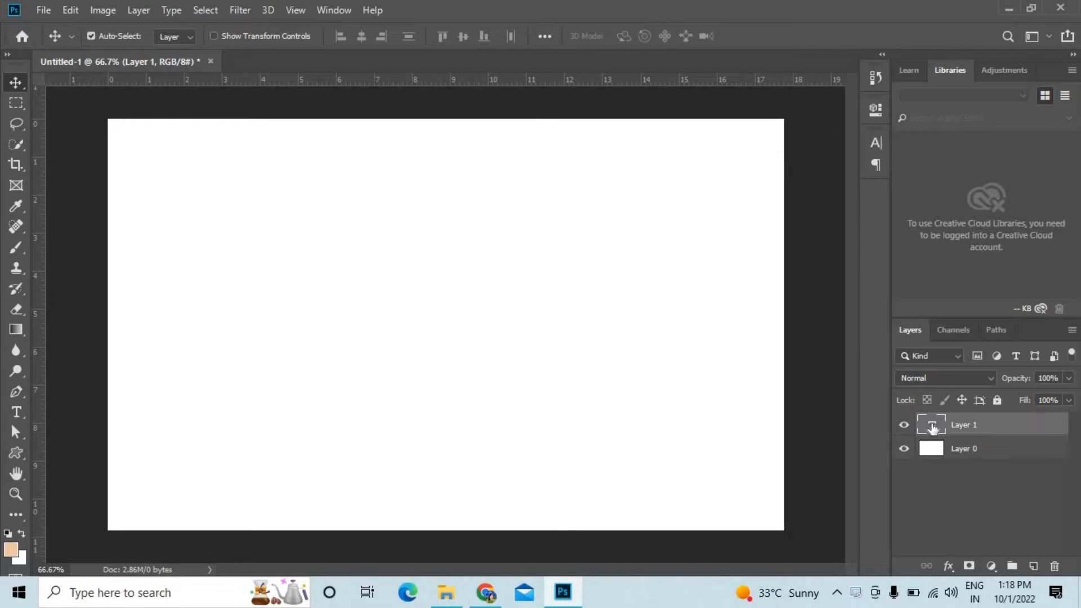
double_click(932, 426)
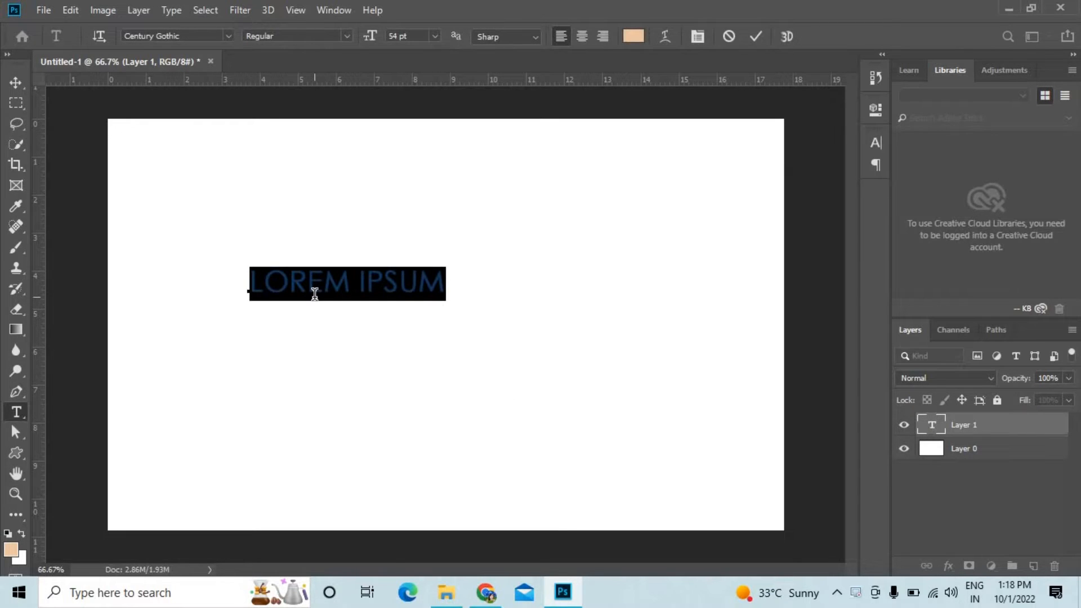
key(BackSpace)
text(DA)
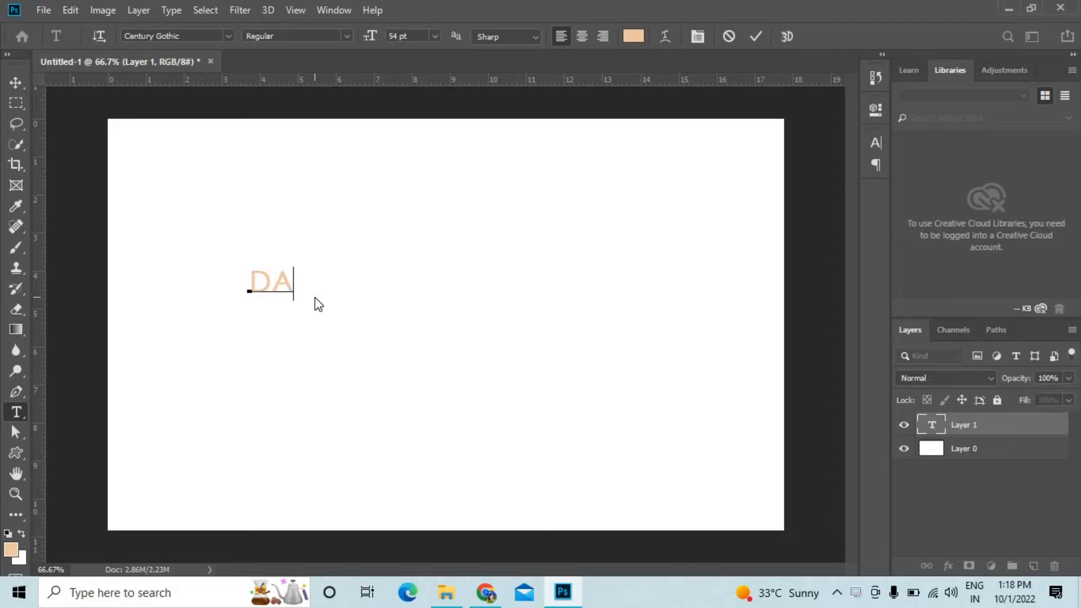
text(NCE)
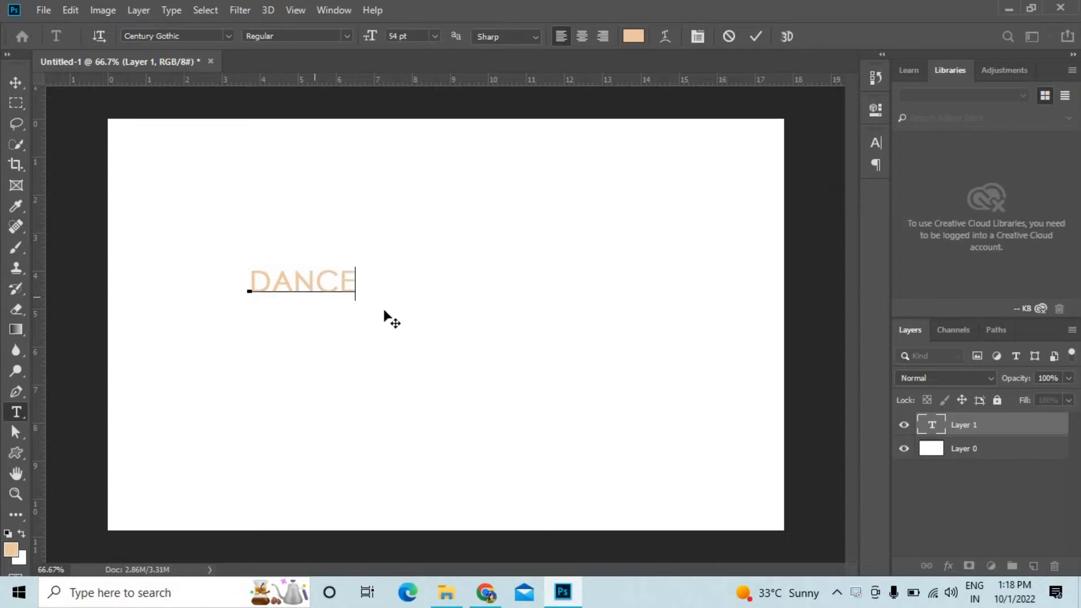
click(19, 82)
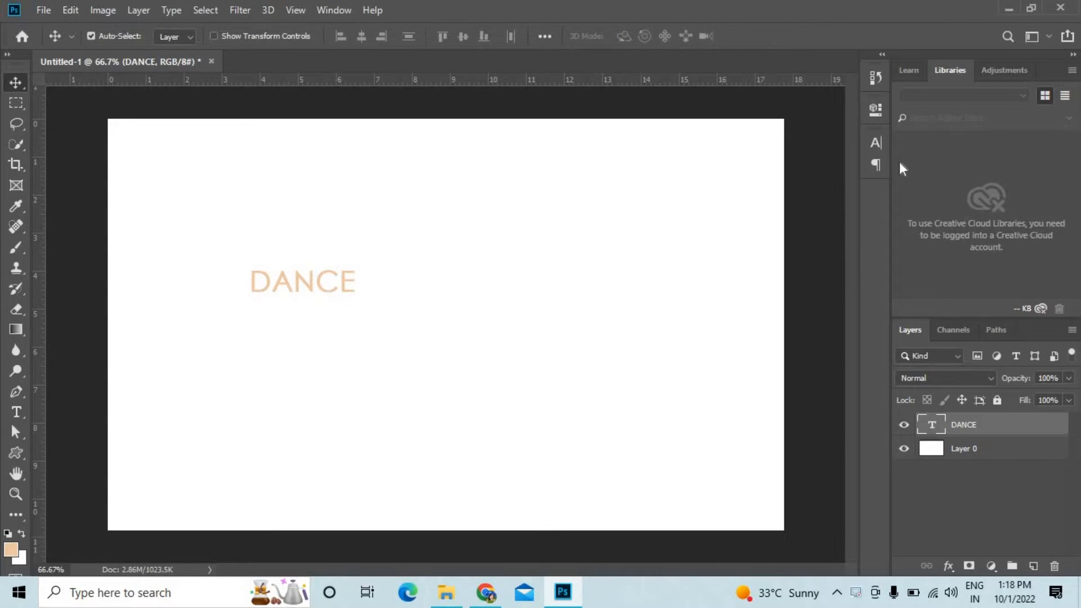
Scale up the DANCE text and reposition it so it fills most of the canvas width.
key(ctrl+t)
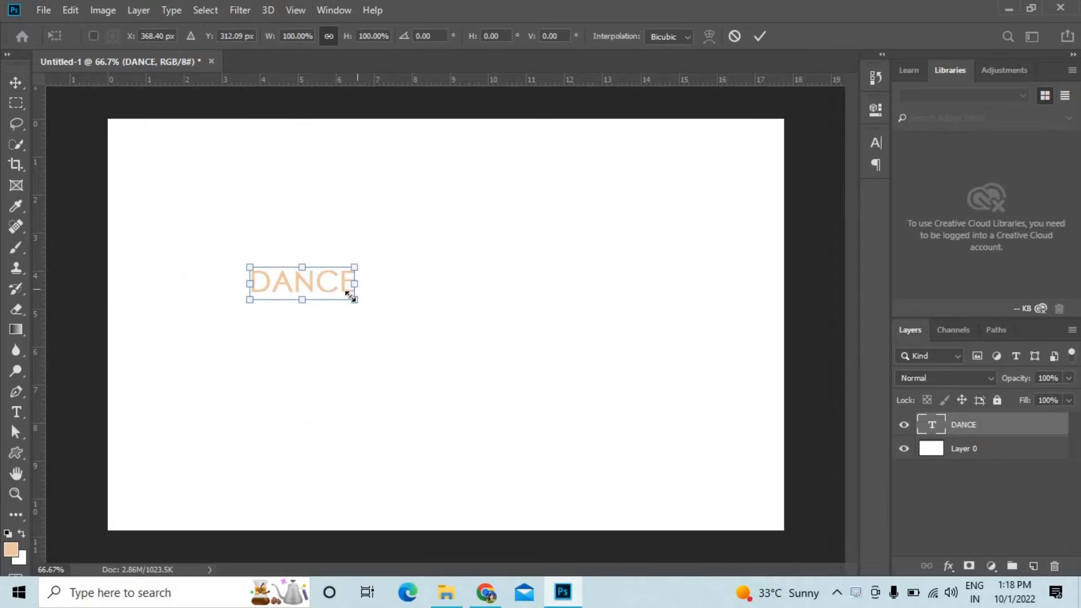
drag(436, 358, 586, 424)
drag(376, 269, 524, 310)
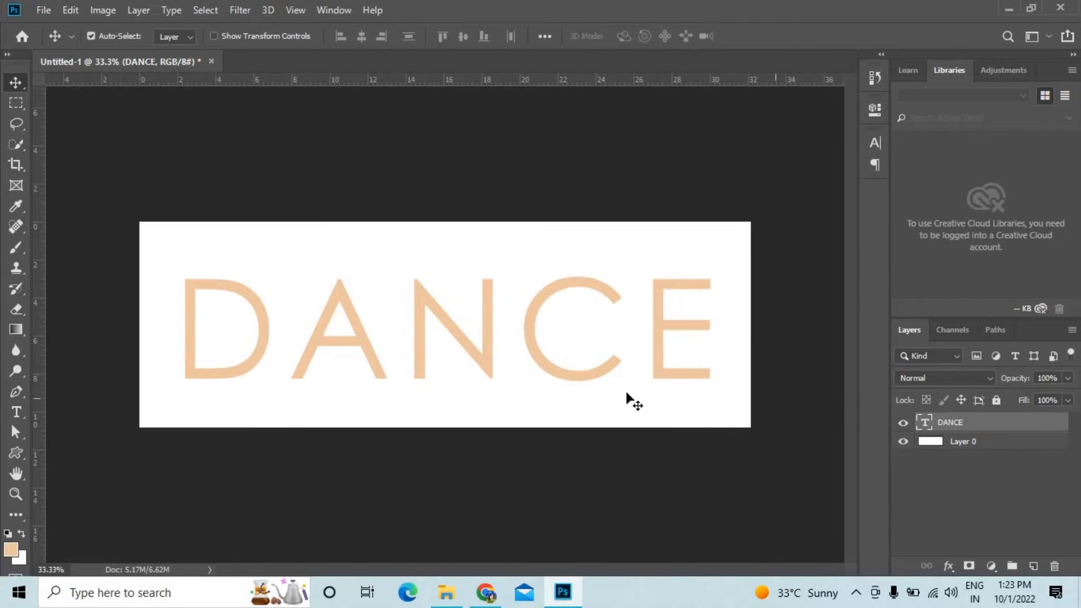
key(ctrl+t)
key(ctrl+equal)
key(ctrl+minus)
key(ctrl+equal)
key(Return)
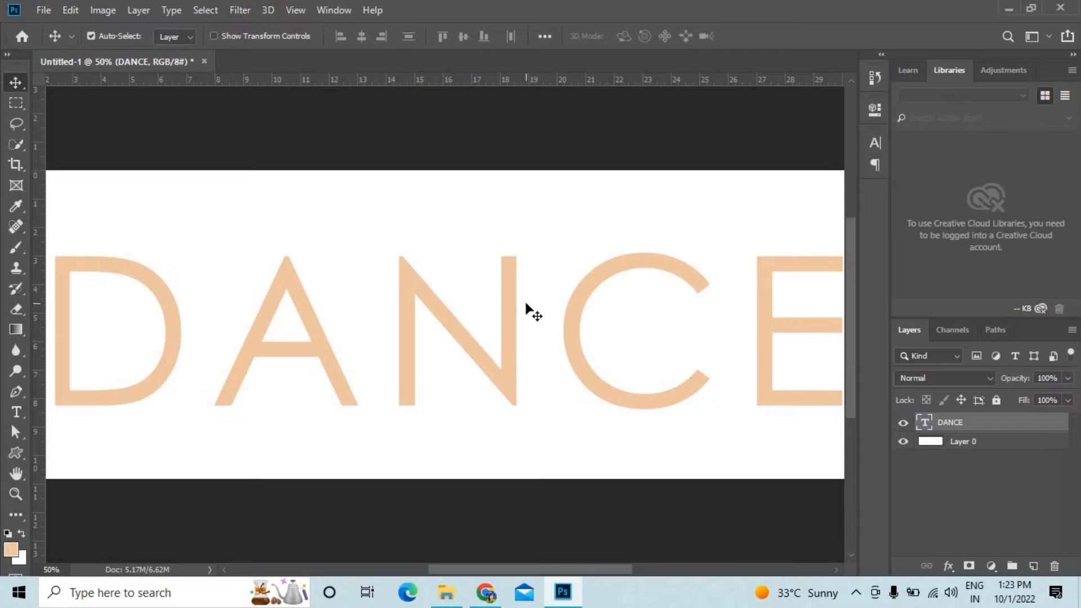
key(ctrl+equal)
key(ctrl+equal)
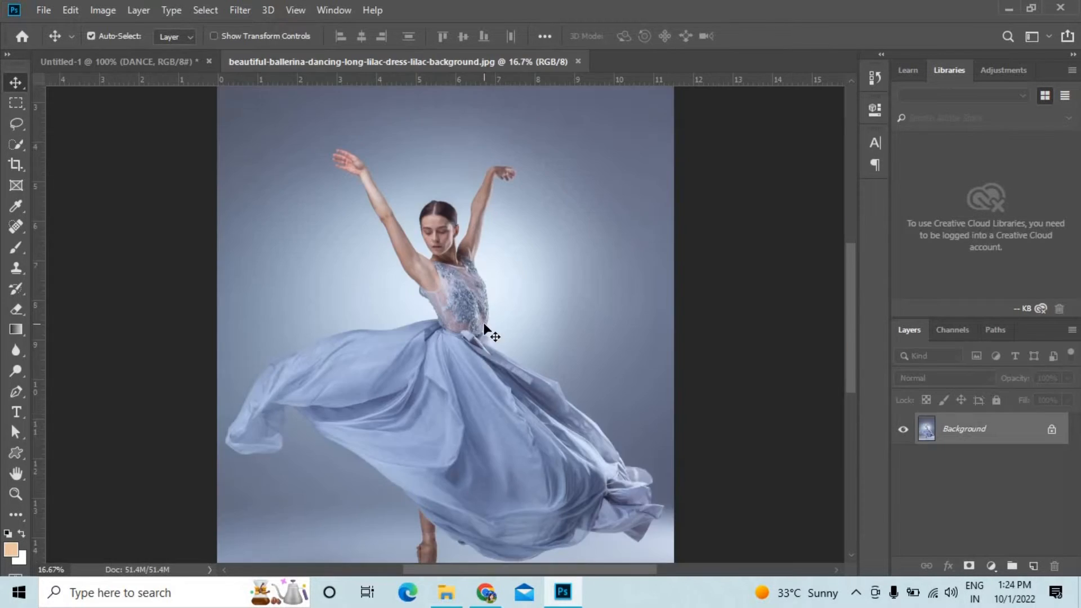
scroll(483, 322, down, 3)
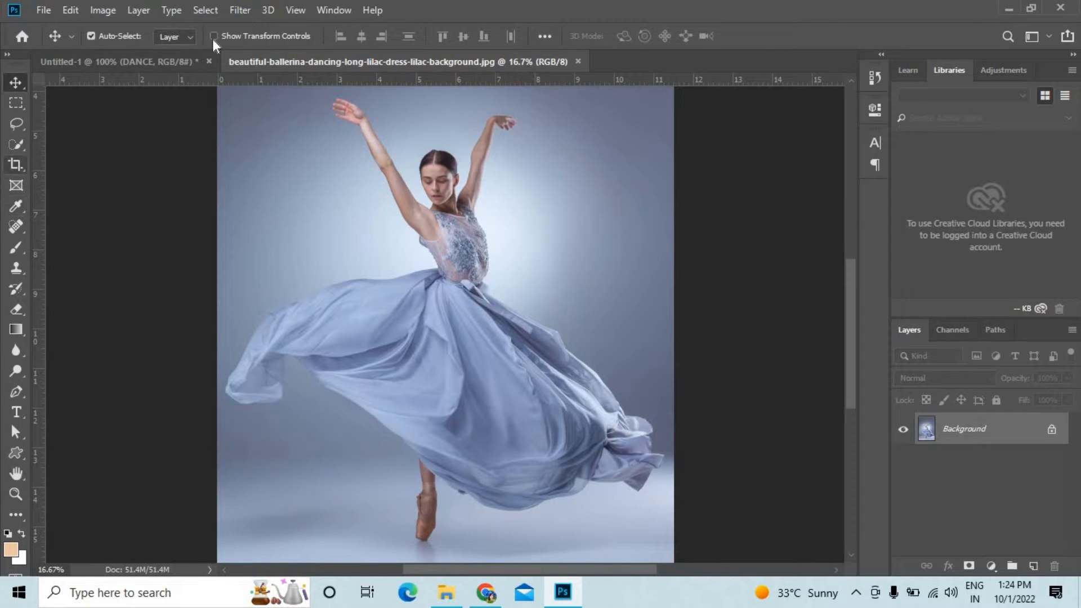
Select the ballerina in the photo with Subject selection and copy the cut-out into the Untitled-1 document.
click(207, 8)
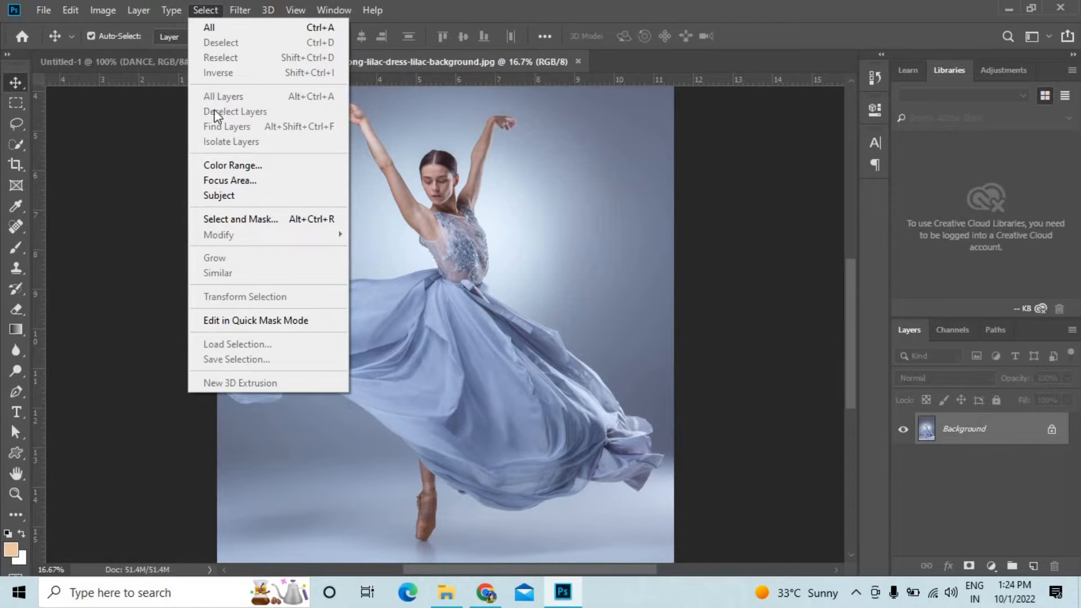
click(222, 195)
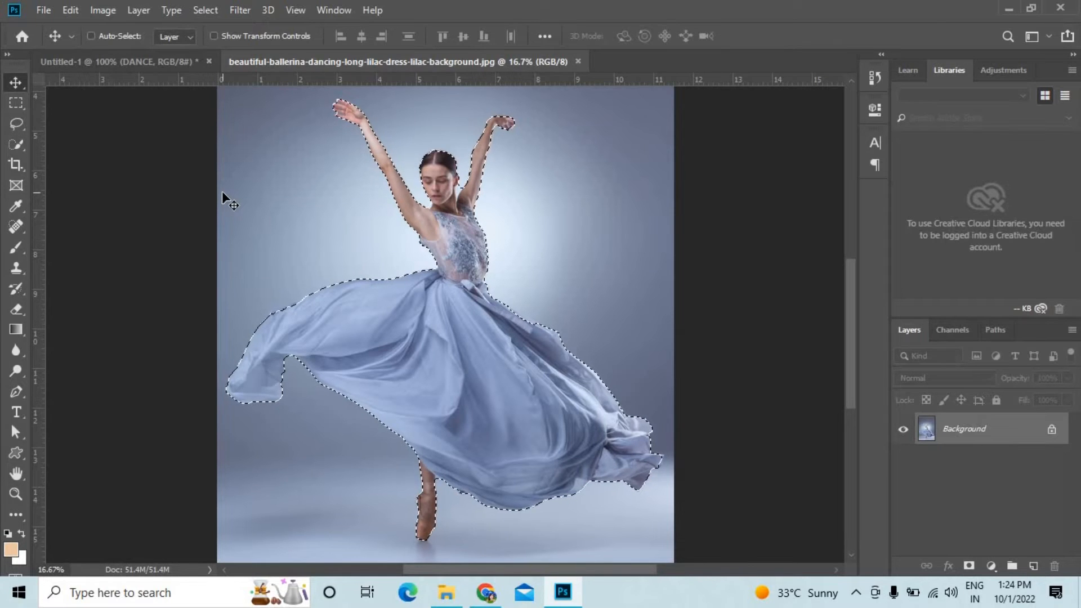
key(ctrl+c)
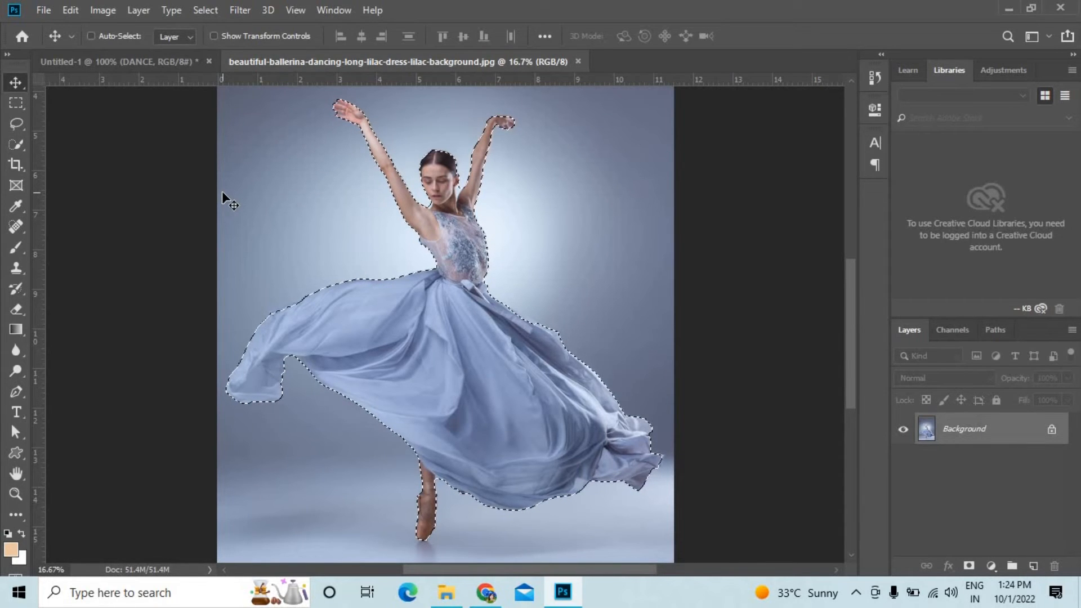
click(159, 62)
key(ctrl+v)
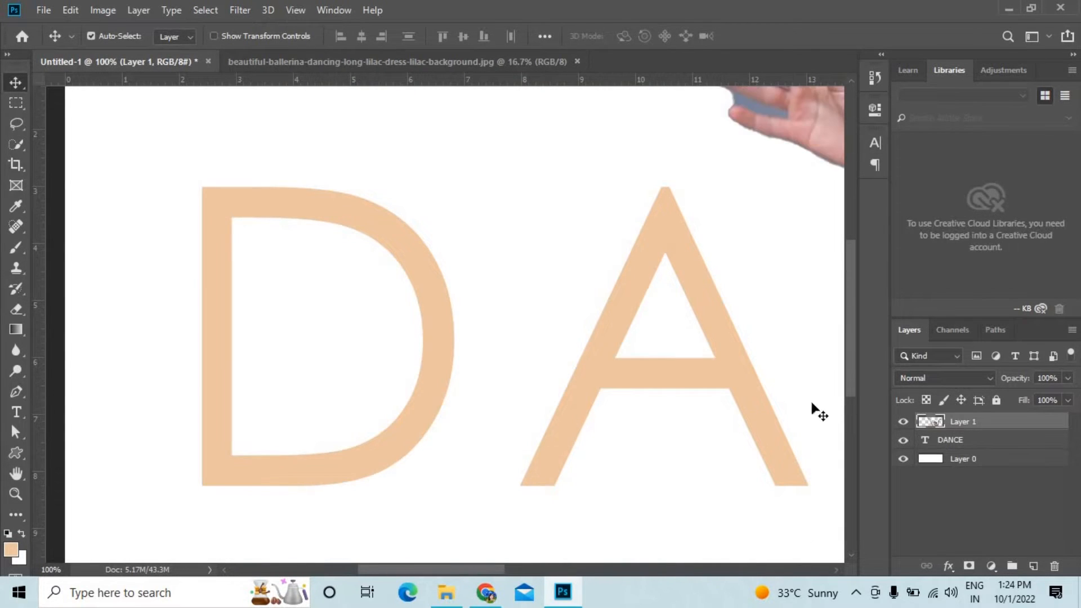
Scale the pasted ballerina down strongly from full size and move the cut-out onto the DANCE lettering.
key(ctrl+minus)
key(ctrl+minus)
key(ctrl+minus)
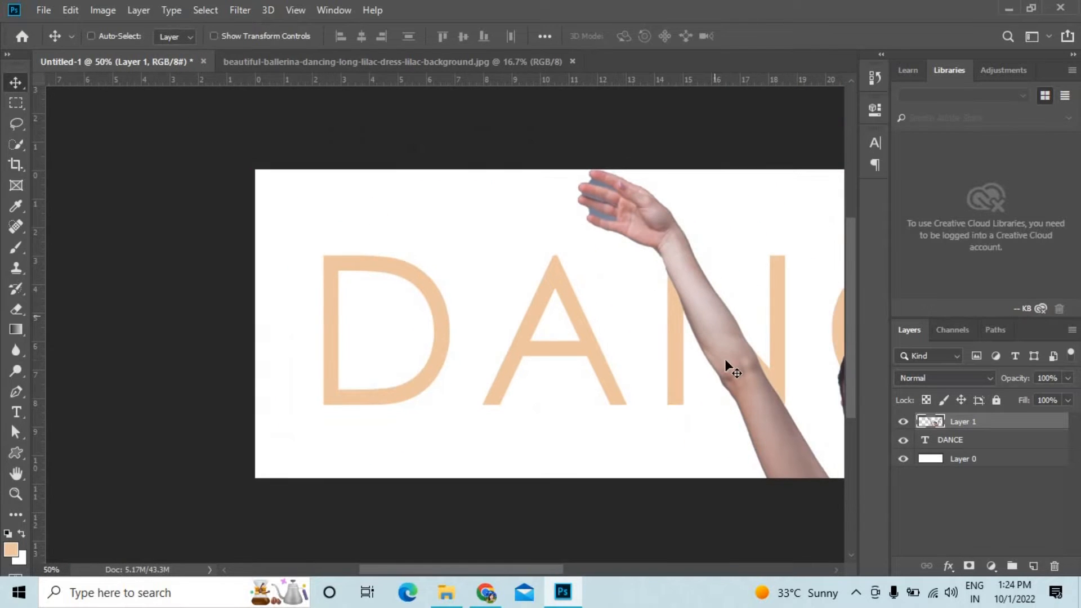
drag(676, 352, 498, 293)
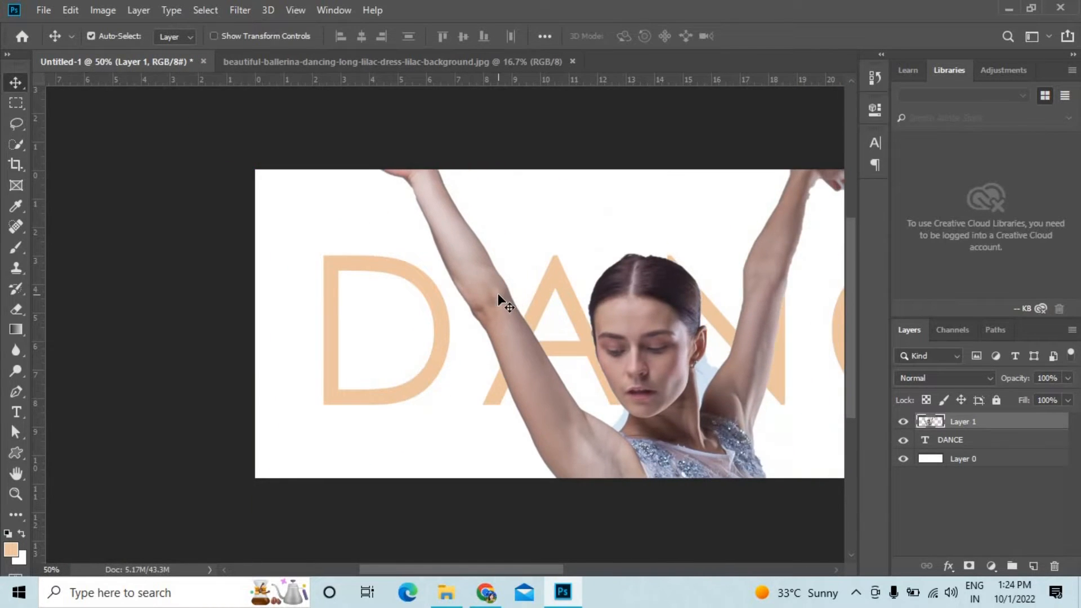
key(ctrl+t)
key(ctrl+minus)
key(ctrl+minus)
key(ctrl+minus)
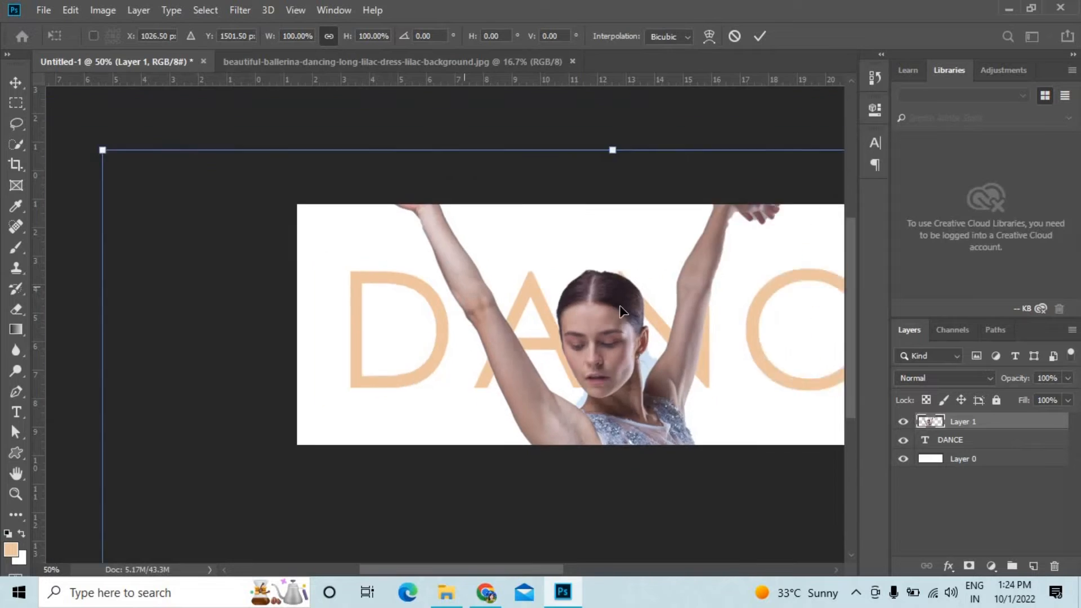
key(ctrl+minus)
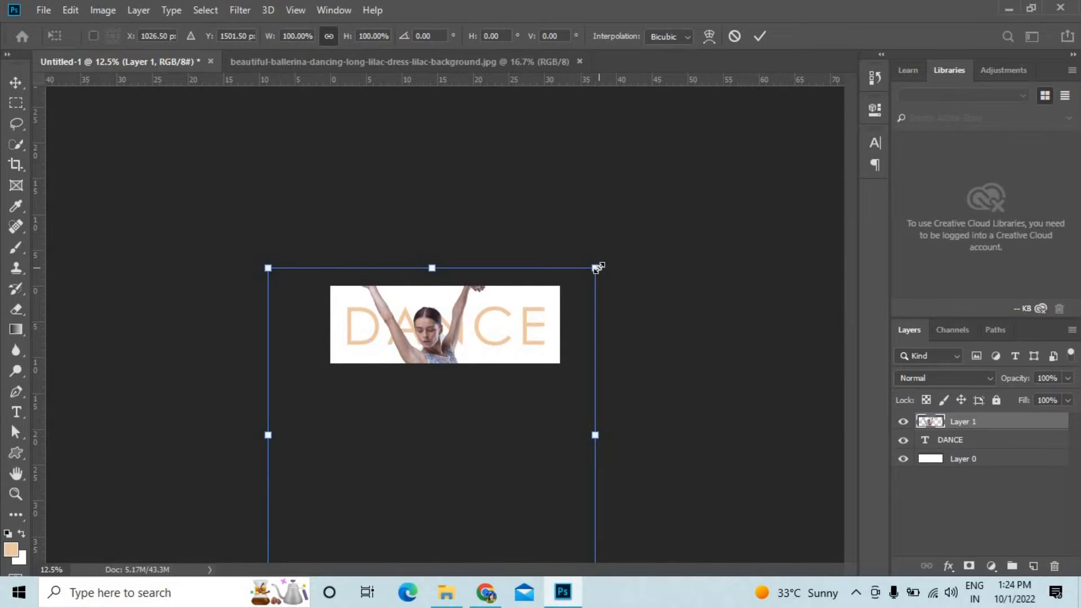
drag(596, 268, 452, 386)
drag(438, 437, 608, 336)
Reduce the ballerina further to about 11.7% and place the figure over the stem of the letter D.
key(ctrl+plus)
key(ctrl+plus)
key(ctrl+plus)
key(ctrl+plus)
drag(468, 334, 448, 402)
drag(492, 443, 437, 393)
drag(407, 352, 354, 353)
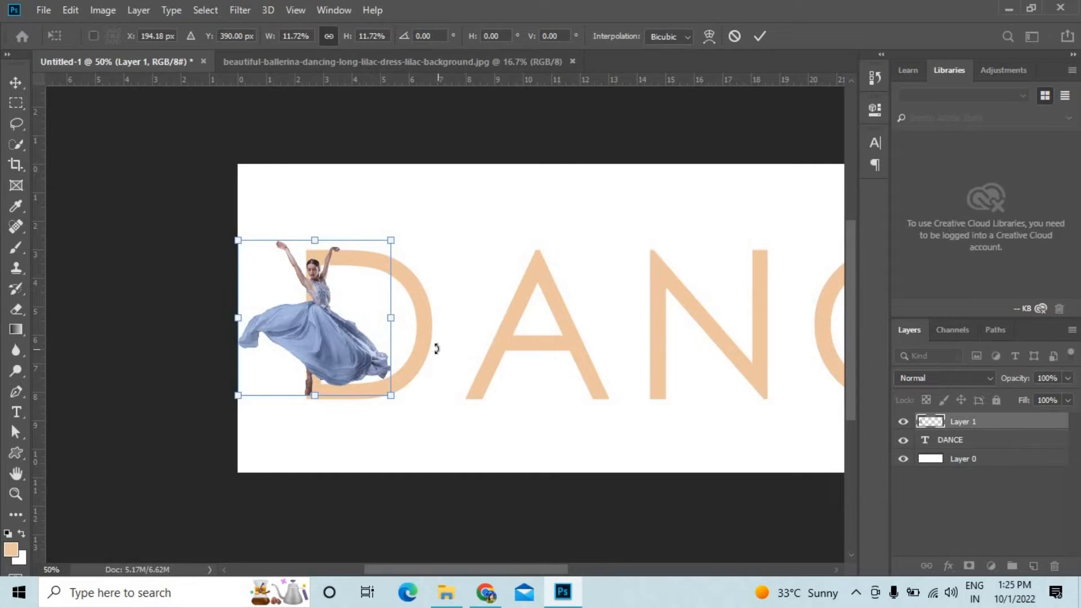
Scale the ballerina to about 8.9% and position the standing foot at the base of the D's stem.
drag(344, 357, 350, 386)
key(ctrl+plus)
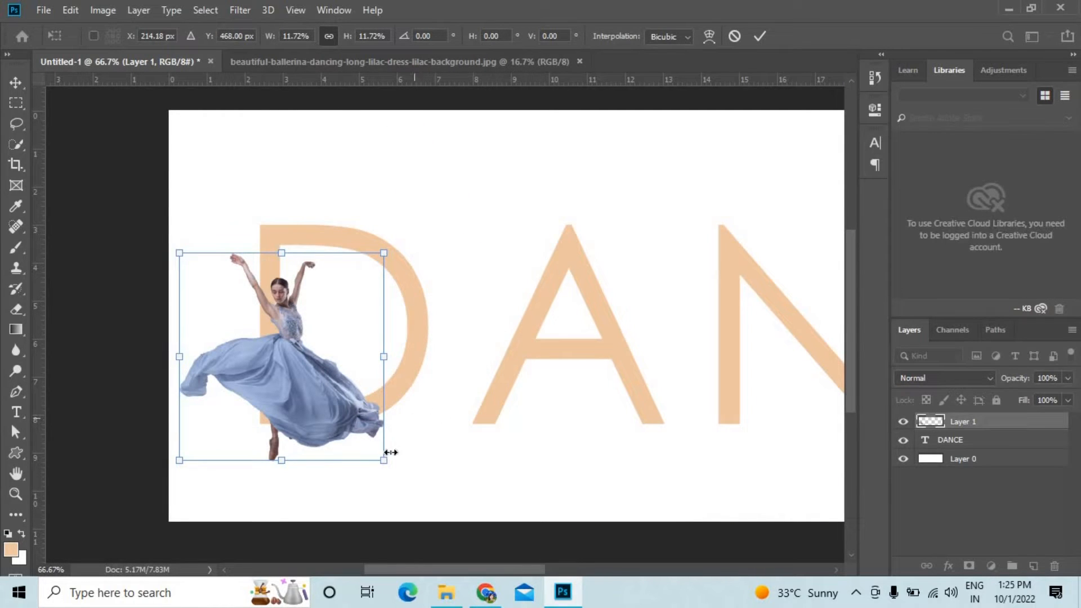
drag(383, 459, 348, 424)
drag(324, 383, 329, 381)
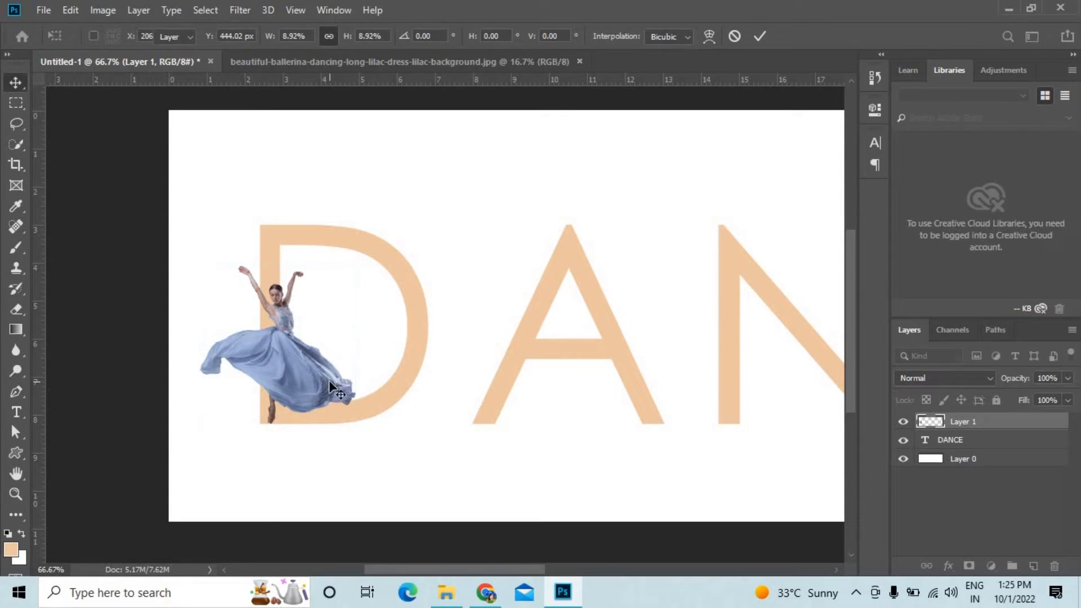
key(Return)
Nudge the ballerina slightly left so the standing leg sits at the outer edge of the D's stem.
scroll(458, 434, up, 3)
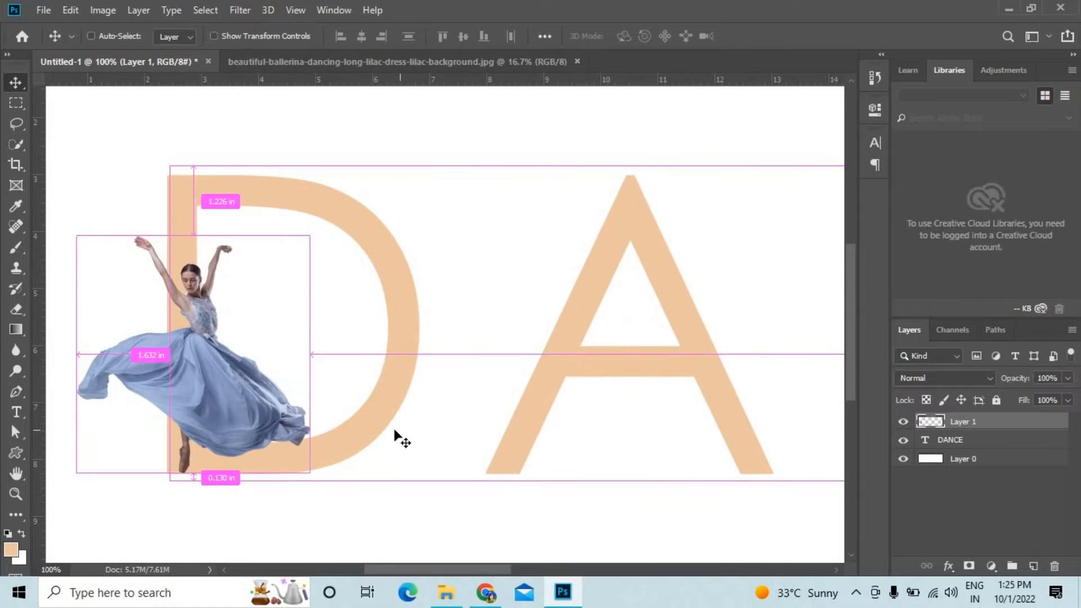
scroll(654, 314, down, 4)
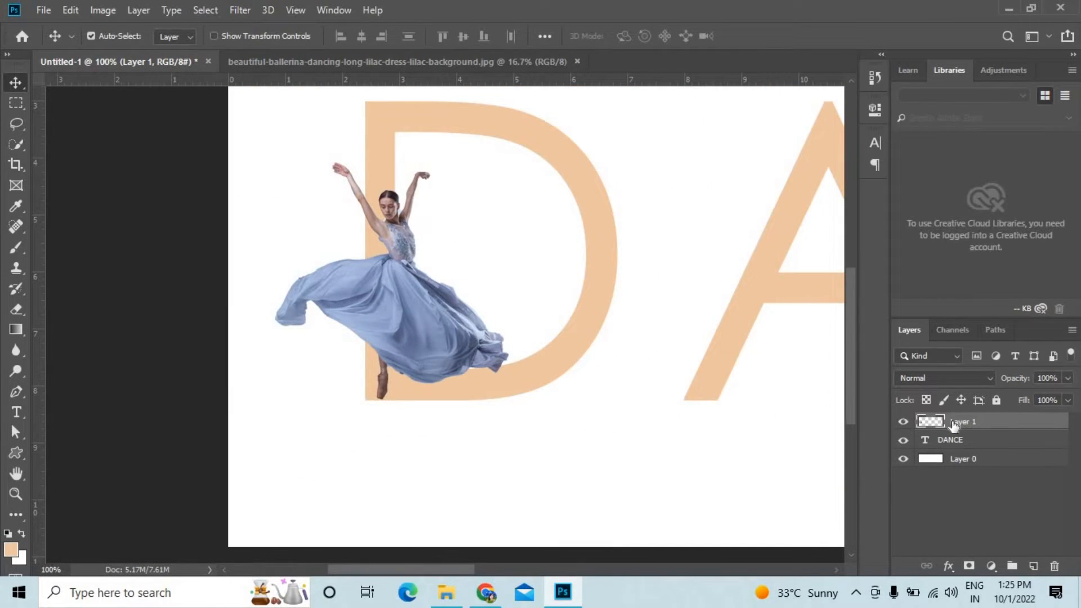
key(Left)
key(Left)
key(Left)
key(Left)
key(Left)
key(Left)
key(Left)
key(Left)
key(Left)
key(Left)
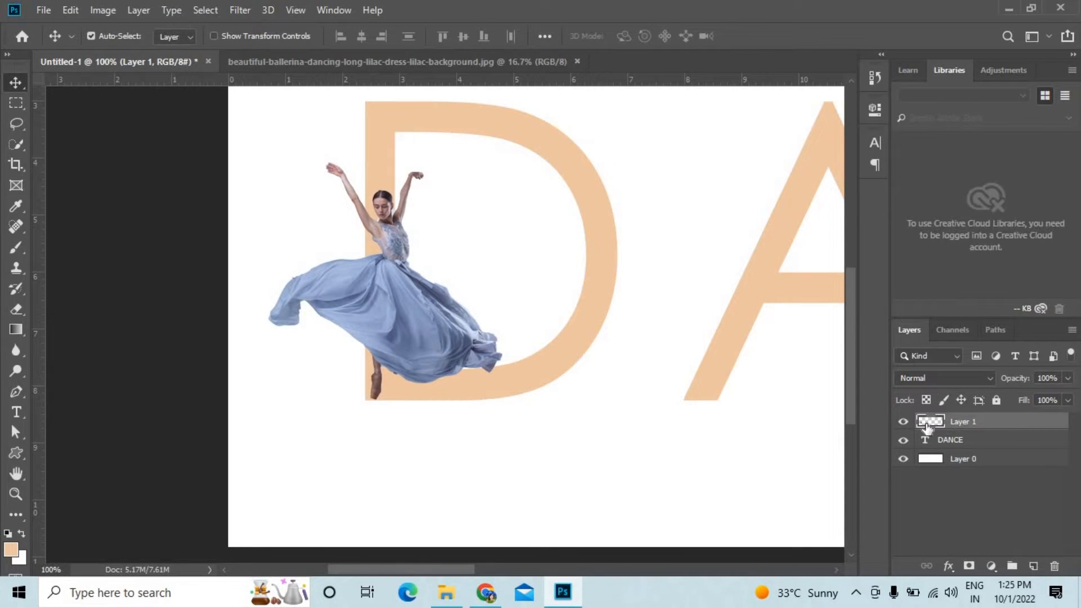
ctrl+click(927, 428)
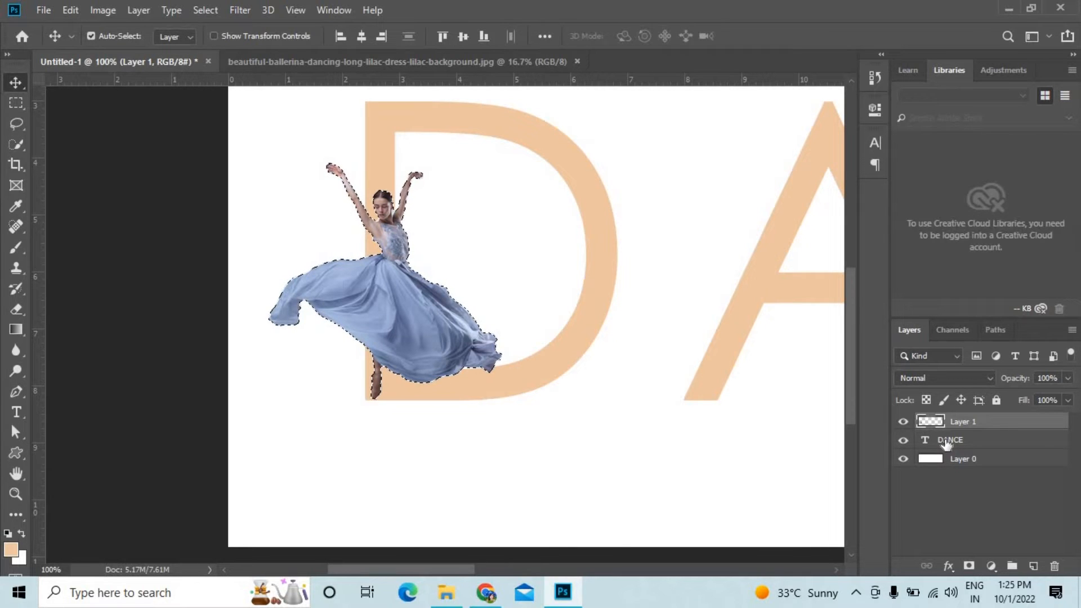
click(946, 442)
key(ctrl+d)
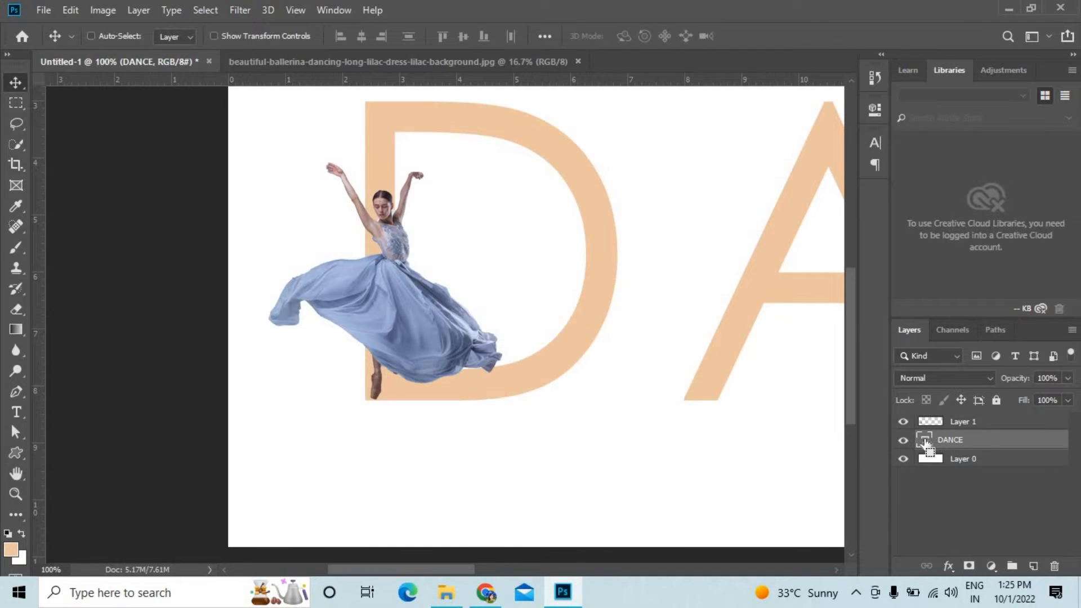
Load the DANCE letter outlines as a selection and try masking the ballerina layer with them.
ctrl+click(926, 442)
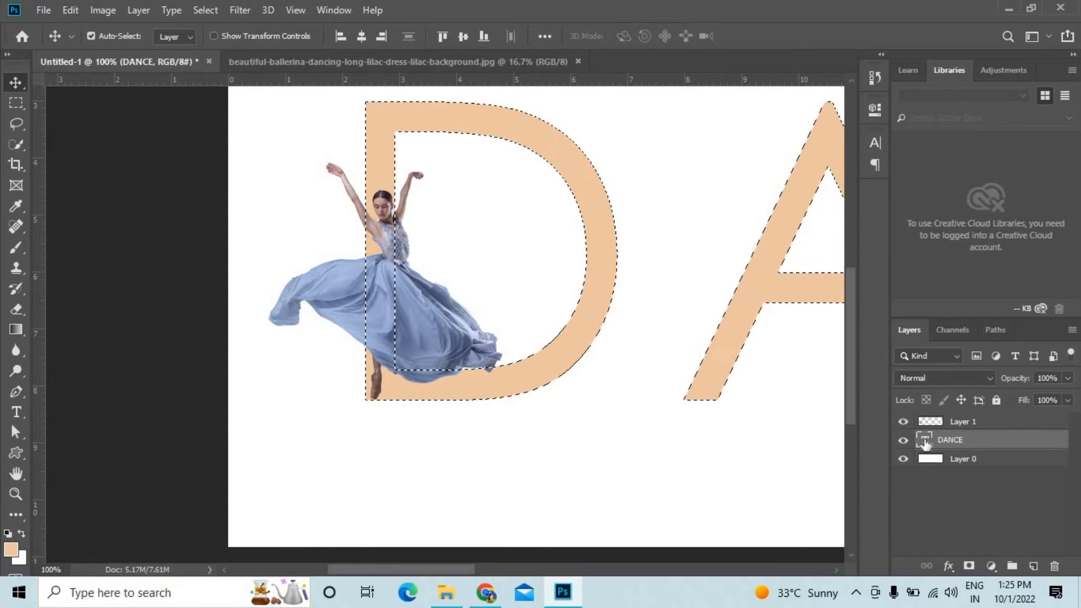
click(969, 424)
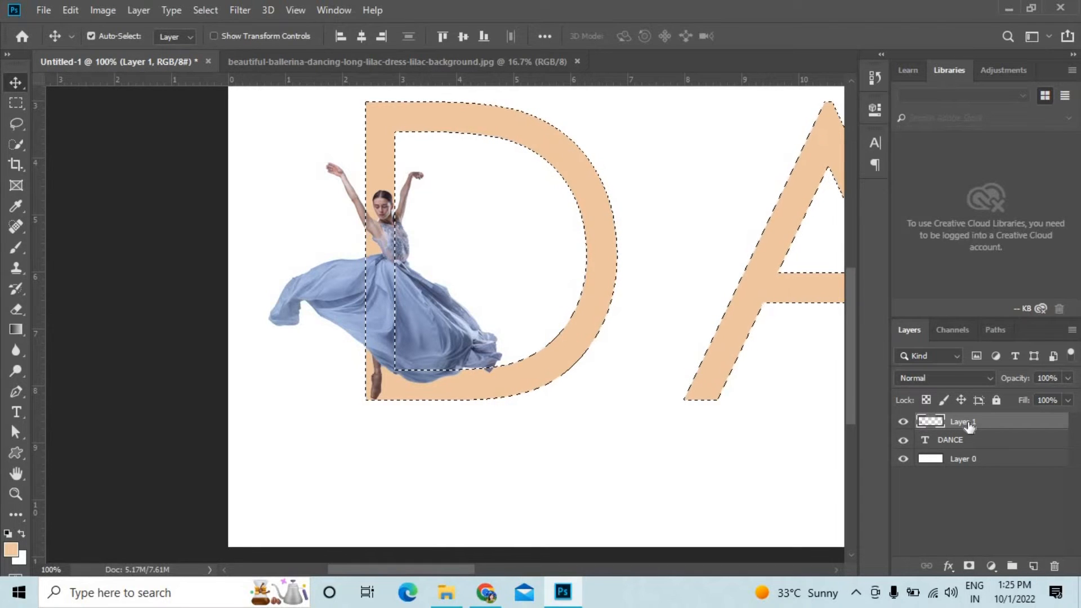
click(968, 566)
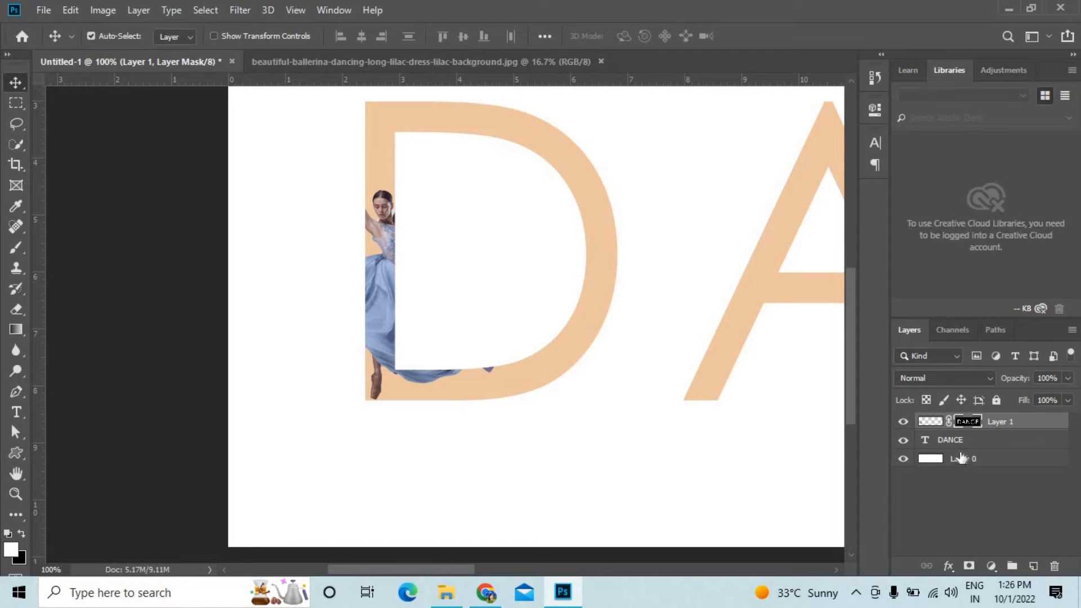
key(ctrl+z)
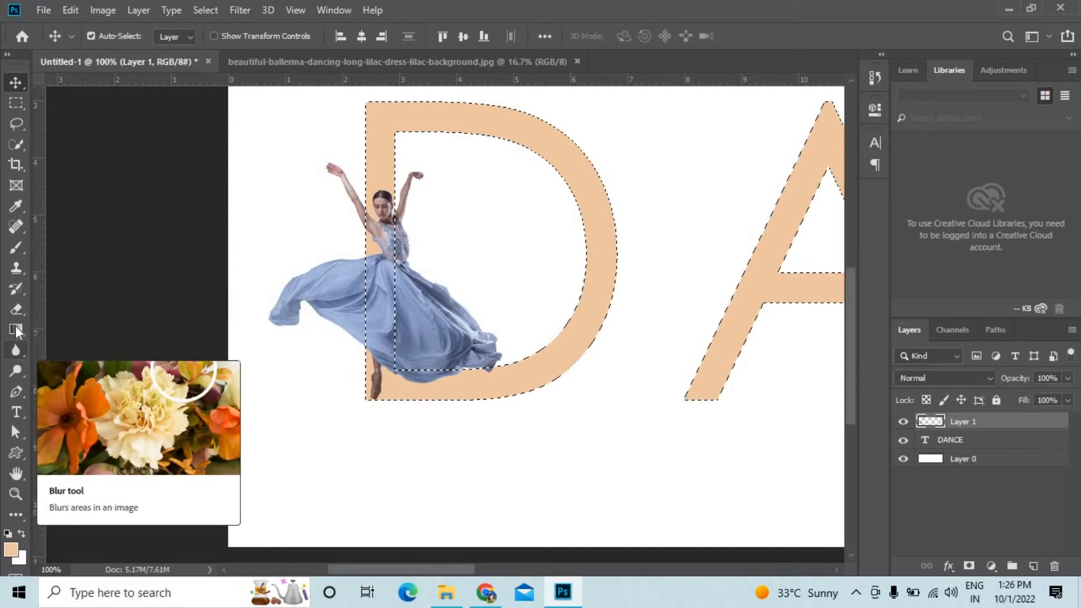
Invert the selection, erase the ballerina's arm and skirt inside the D's opening with the Eraser, and deselect.
click(15, 309)
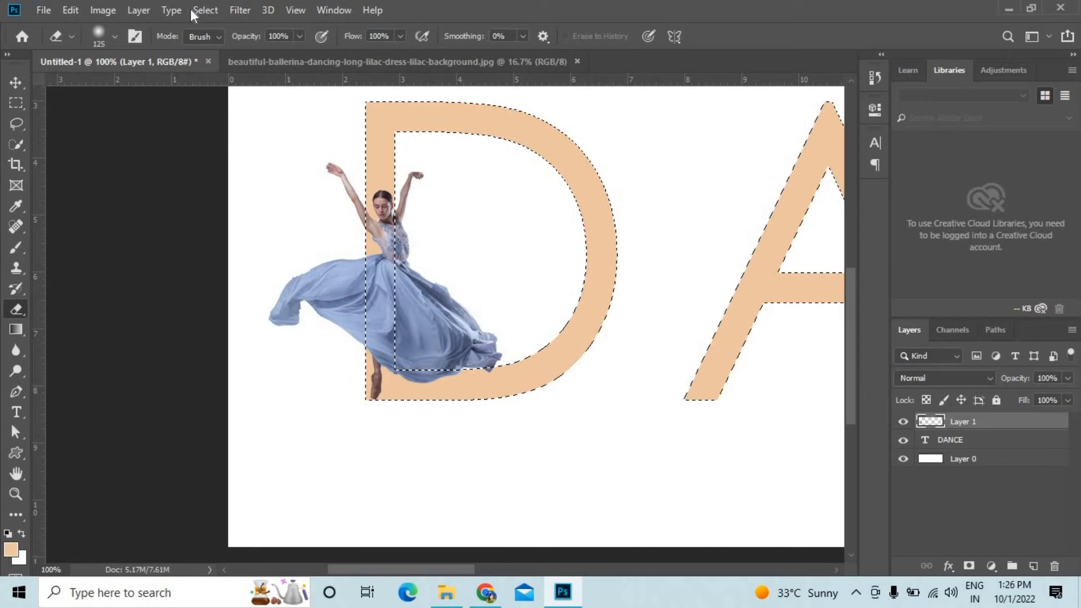
click(207, 9)
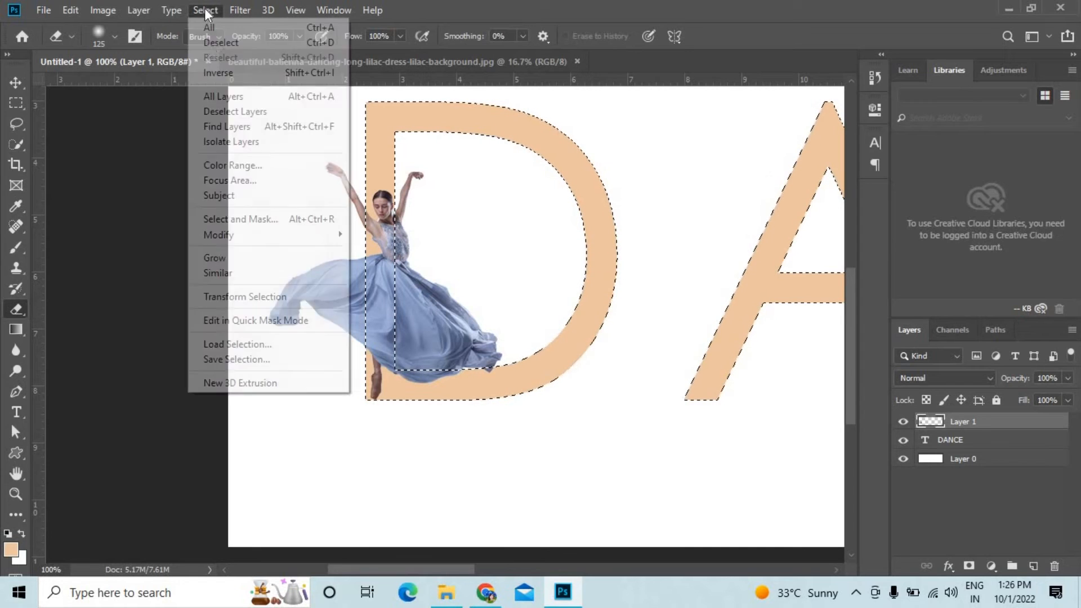
click(214, 74)
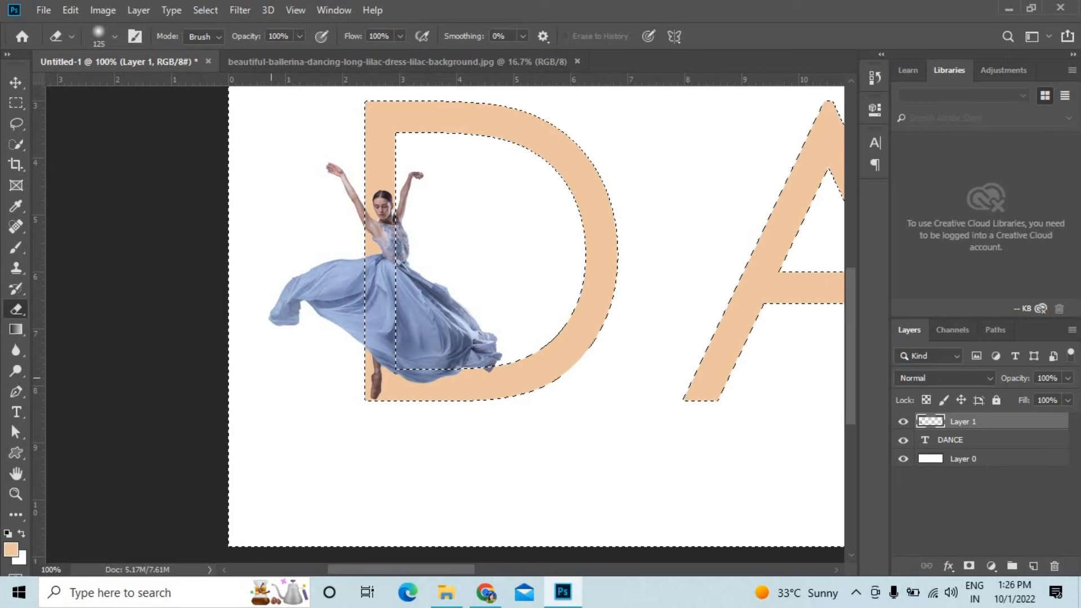
mouse_move(425, 195)
mouse_down()
mouse_move(404, 262)
mouse_move(443, 287)
mouse_move(421, 293)
mouse_move(460, 312)
mouse_move(418, 341)
mouse_move(498, 352)
mouse_move(455, 352)
mouse_move(485, 363)
mouse_move(412, 353)
mouse_up()
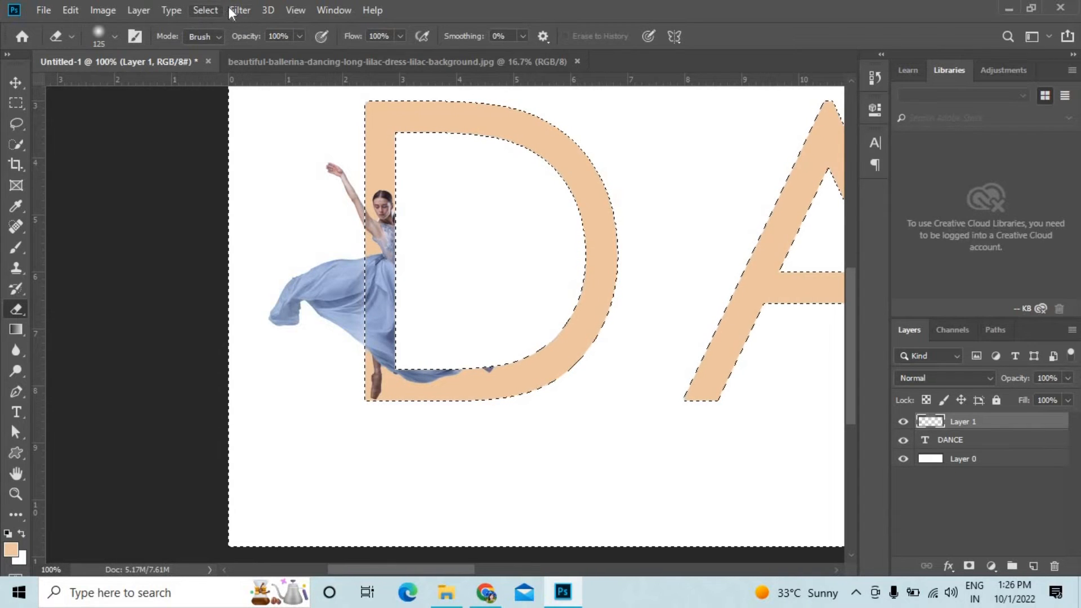
click(205, 10)
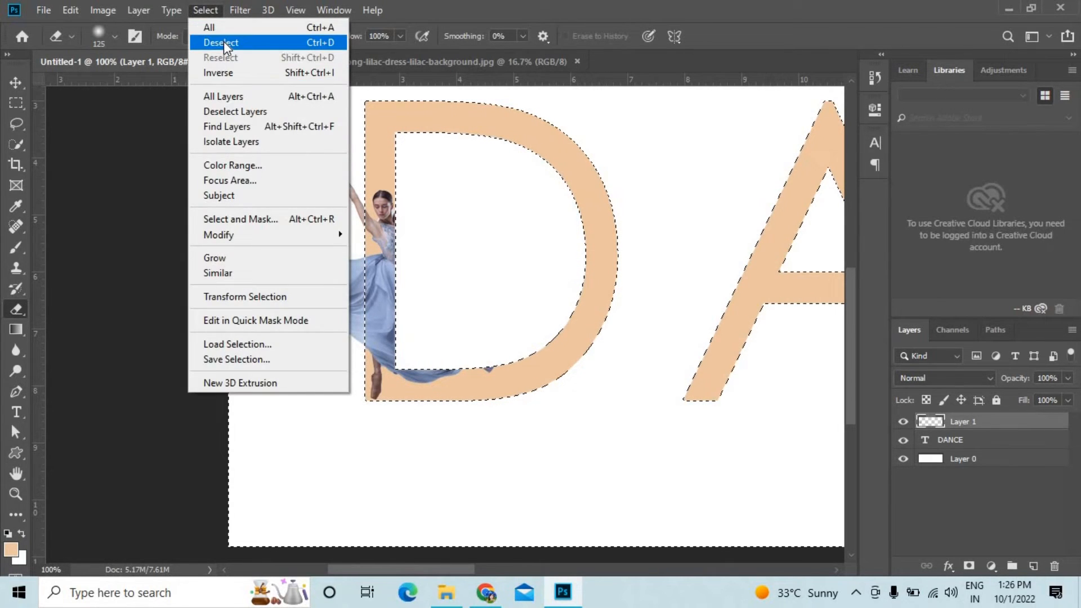
click(224, 42)
click(10, 83)
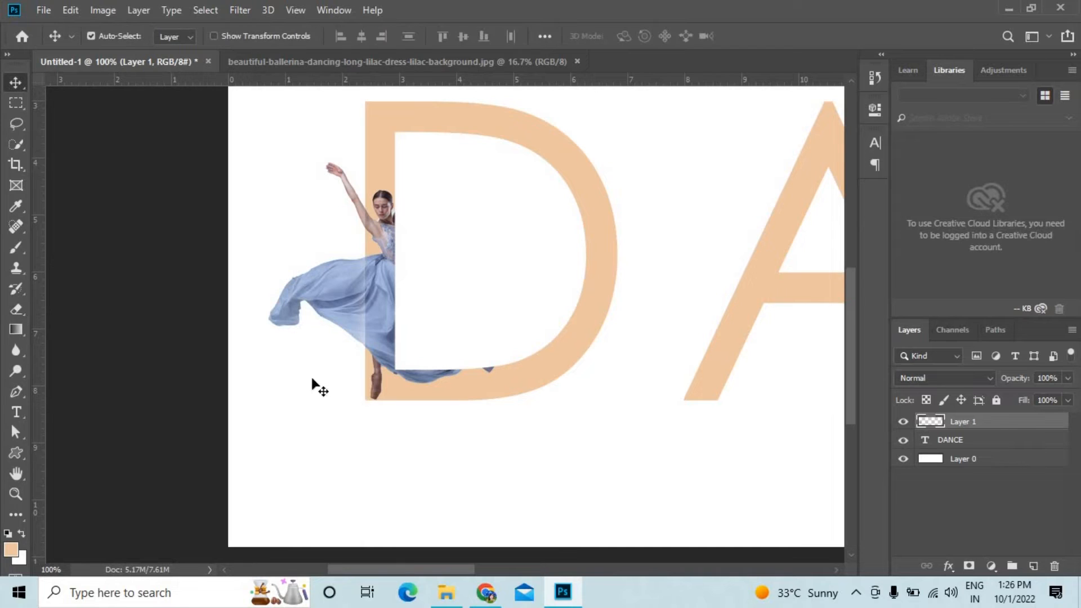
Make the DANCE text layer the active layer.
click(574, 434)
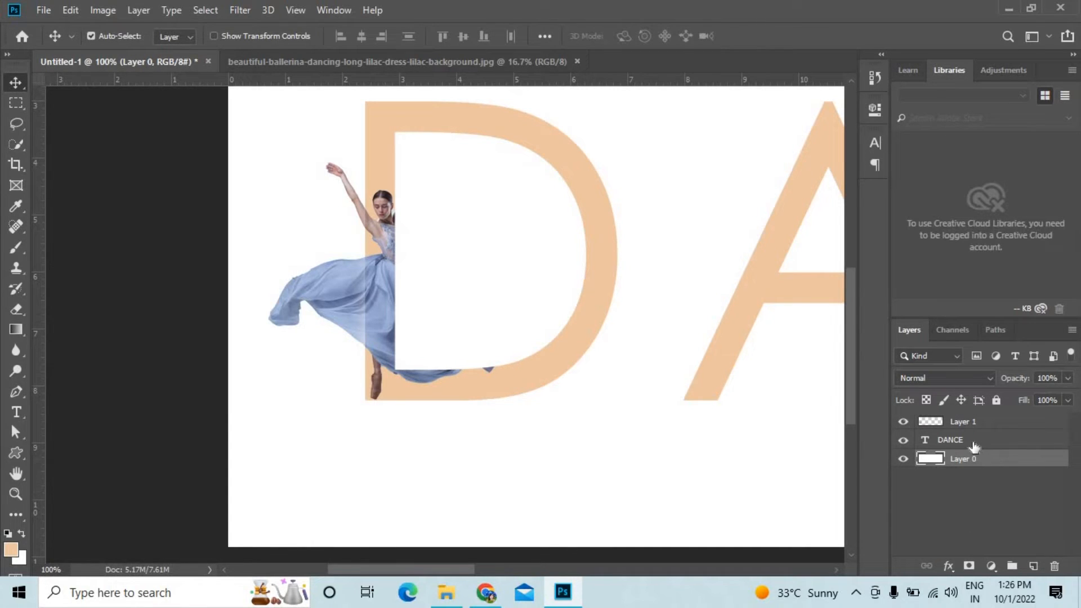
click(434, 377)
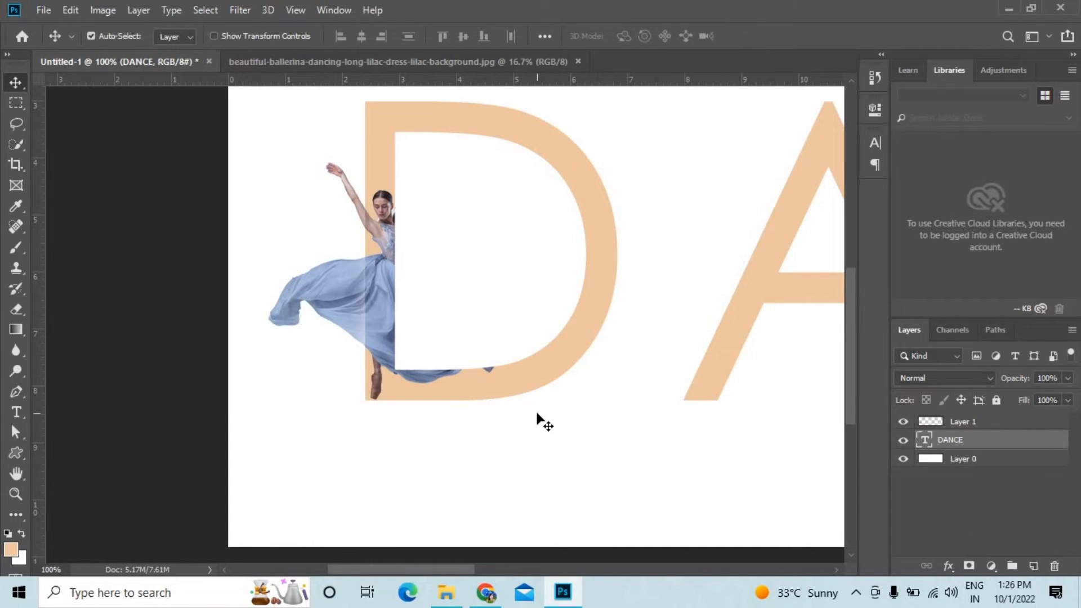
key(ctrl+minus)
key(ctrl+minus)
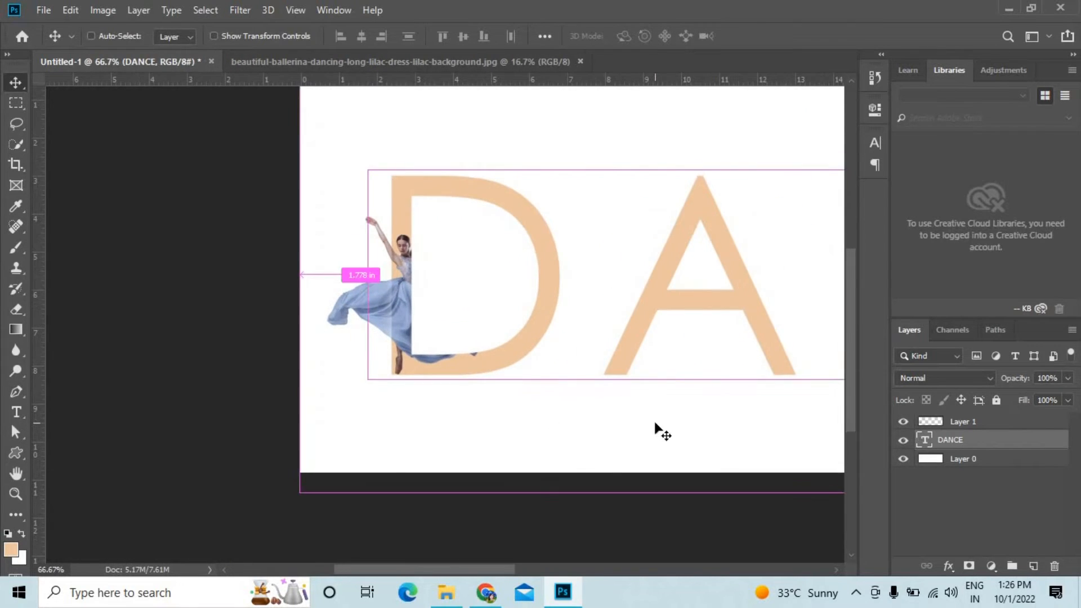
key(ctrl+plus)
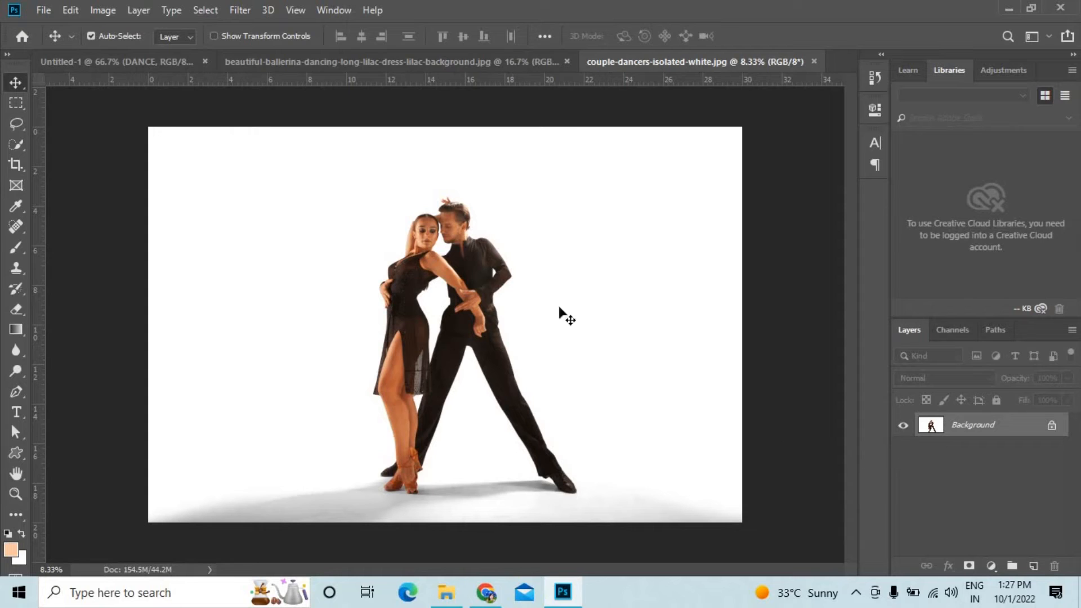
Select the dancing couple as the subject in couple-dancers-isolated-white.jpg and copy the cut-out into the Untitled-1 document.
click(205, 10)
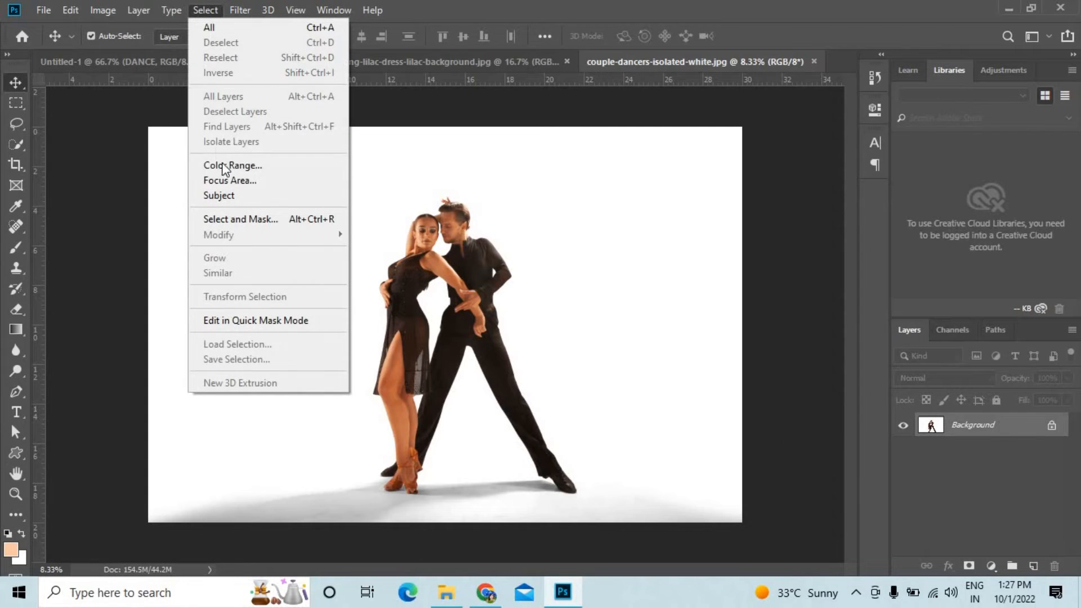
click(234, 194)
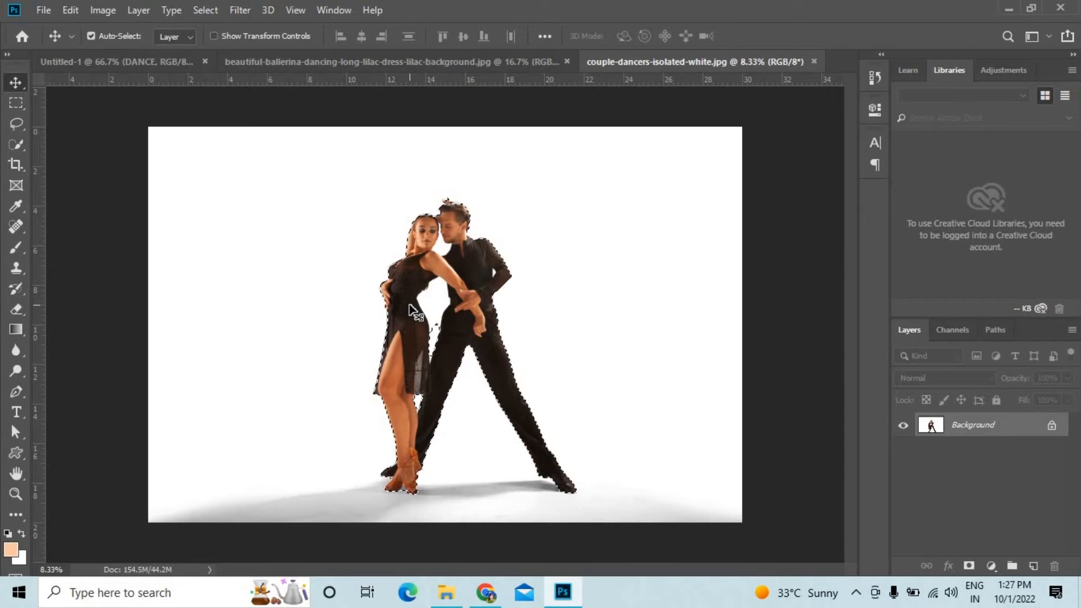
key(ctrl+c)
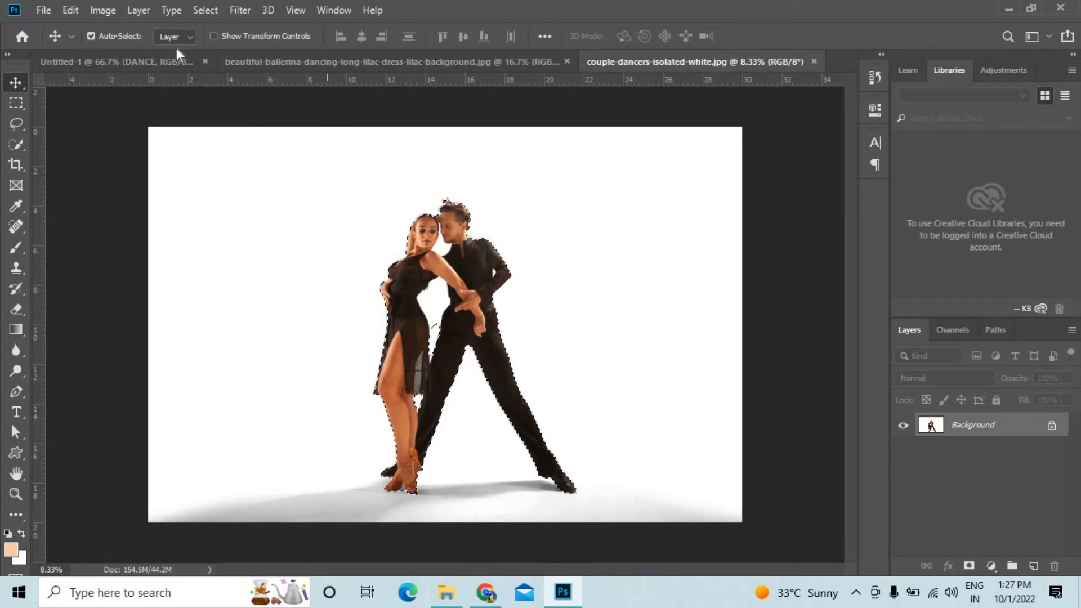
click(162, 63)
key(ctrl+v)
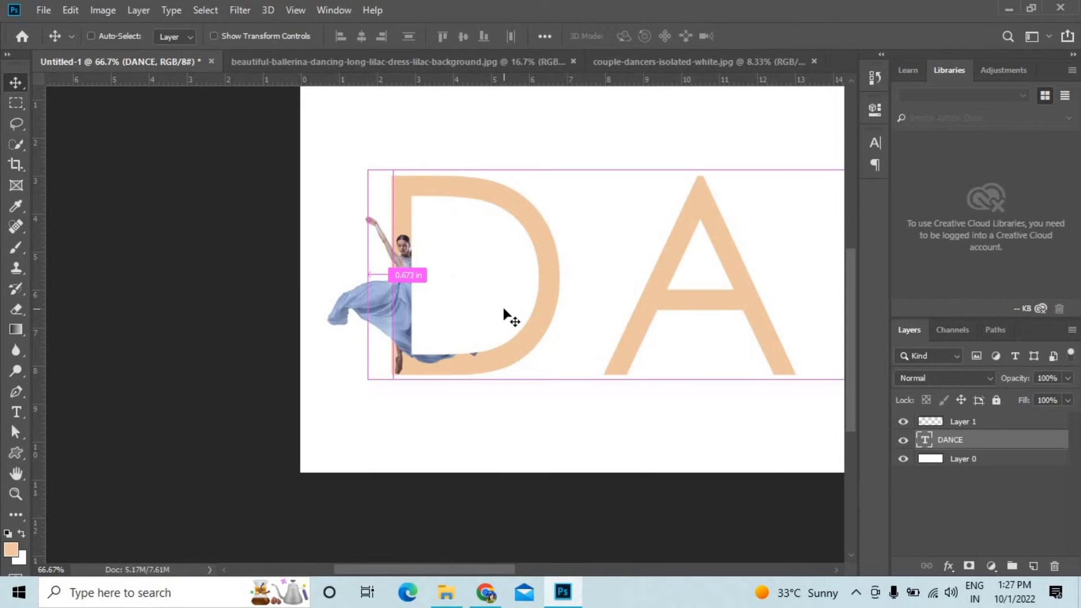
key(ctrl+v)
Scale the pasted couple down to about 55.5% with Free Transform and move it over the DANCE lettering.
drag(726, 393, 584, 340)
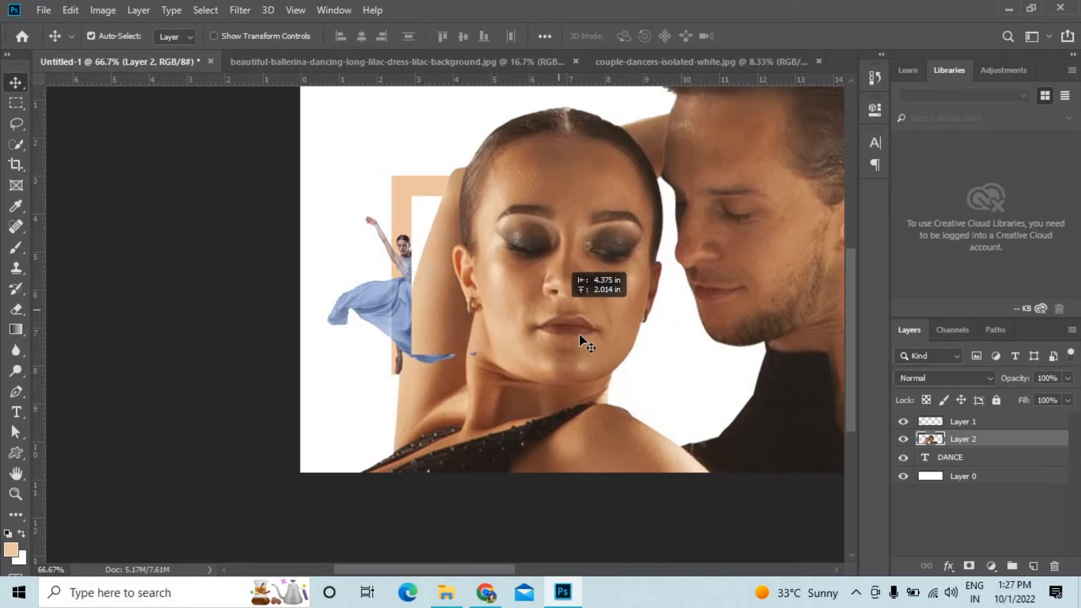
key(ctrl+minus)
key(ctrl+minus)
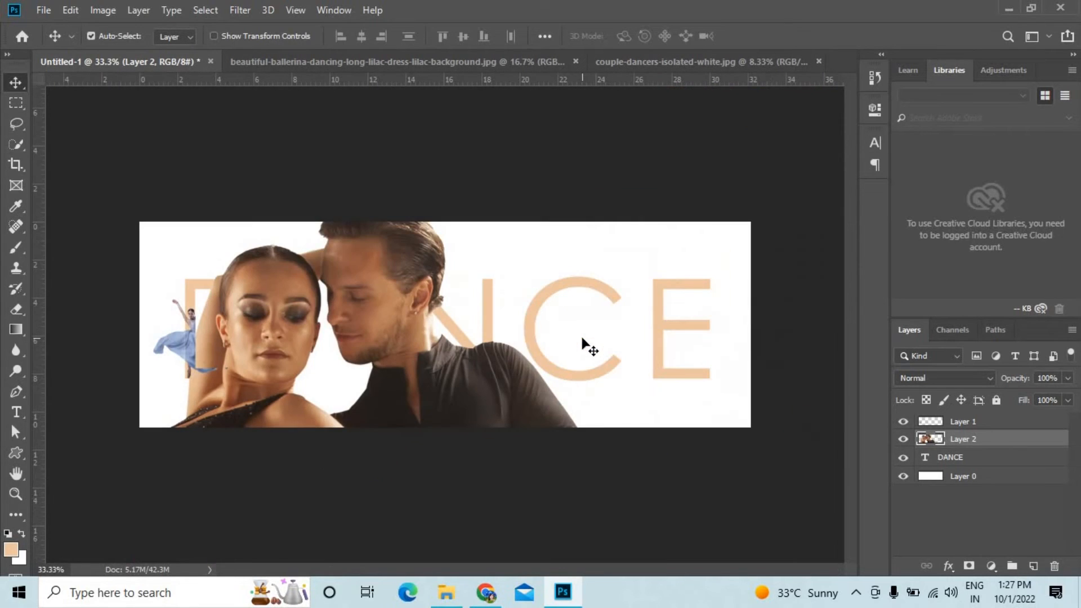
key(ctrl+t)
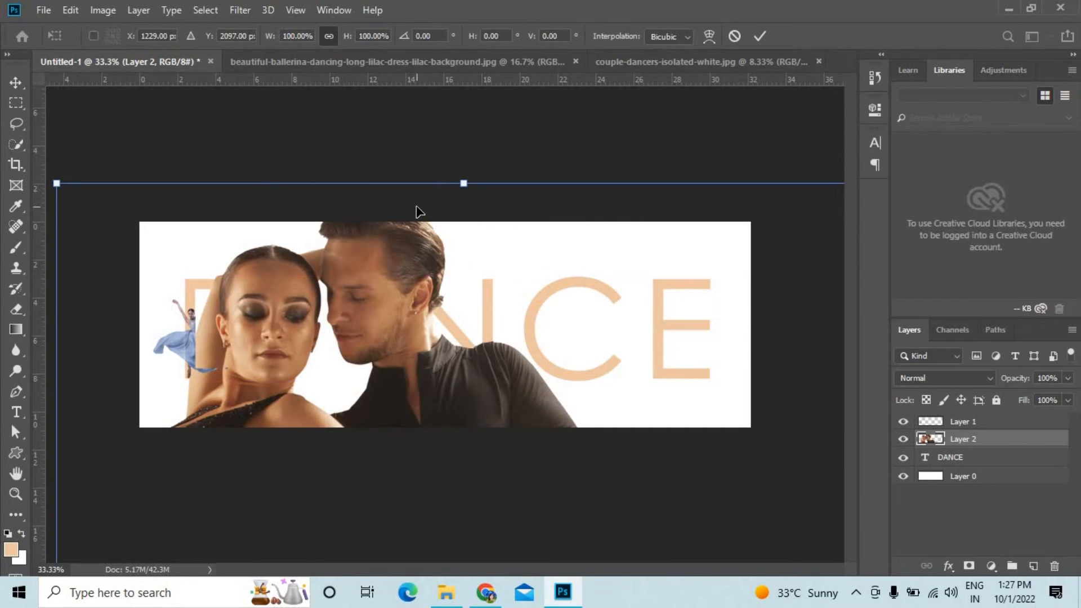
key(ctrl+minus)
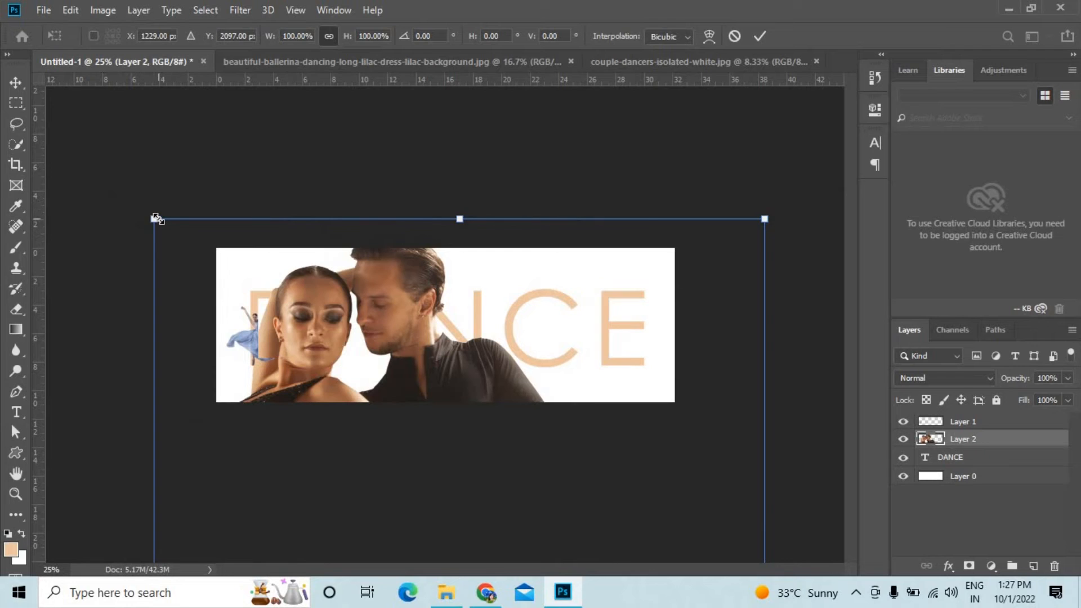
drag(159, 219, 332, 334)
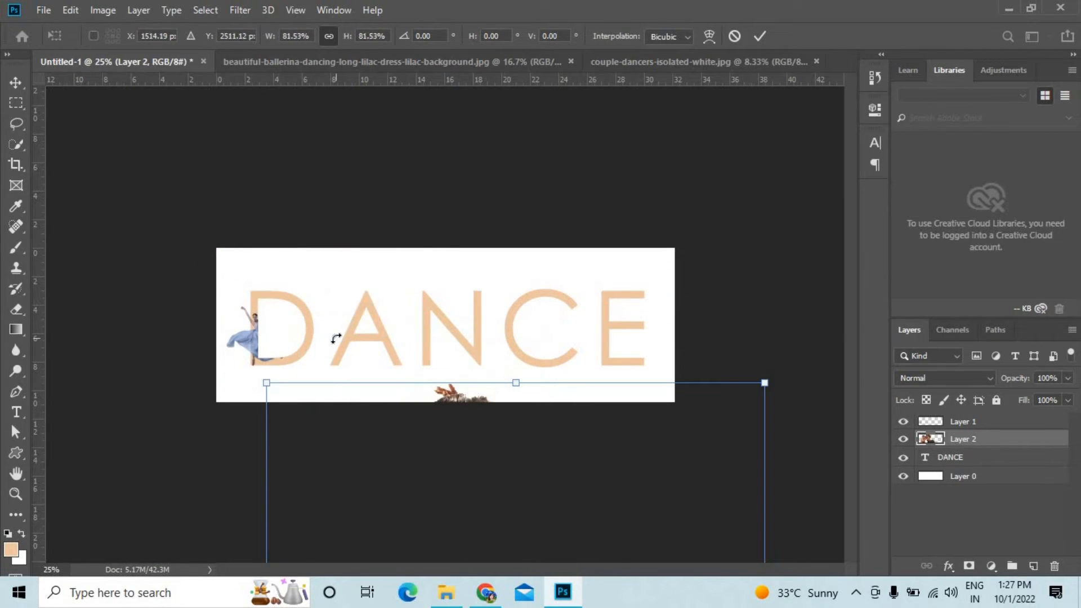
key(ctrl+z)
drag(154, 219, 352, 382)
drag(400, 451, 387, 280)
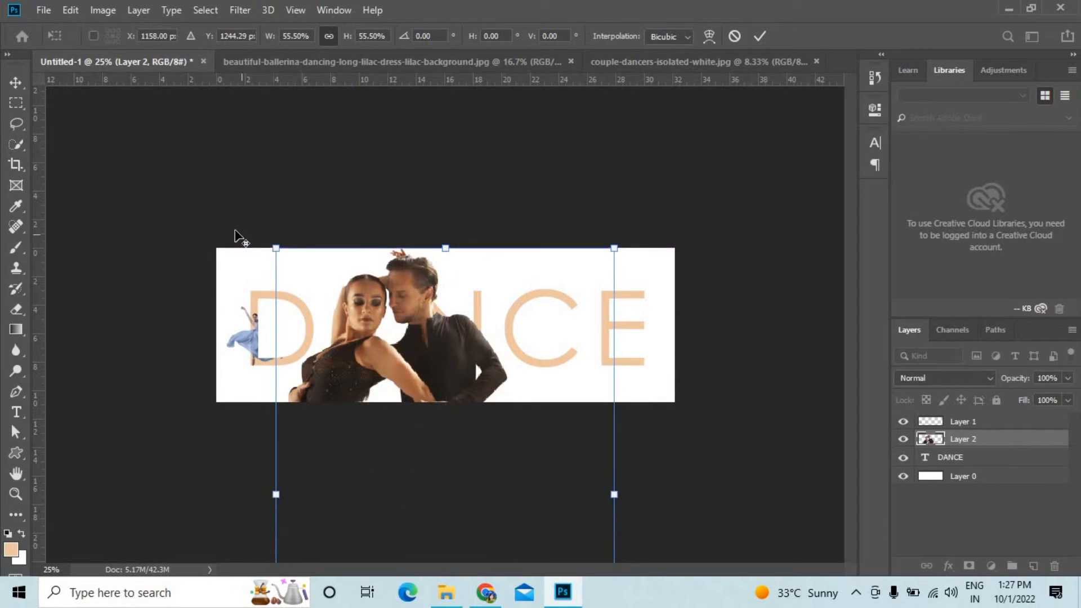
Reduce the couple further to about 8.33% and stand the figures over the A's left leg, matching the letter's height.
drag(276, 246, 345, 258)
drag(299, 236, 337, 294)
drag(366, 371, 359, 364)
key(ctrl+plus)
drag(292, 347, 260, 291)
drag(196, 216, 220, 240)
mouse_move(254, 332)
mouse_down()
mouse_move(269, 341)
mouse_move(249, 347)
mouse_up()
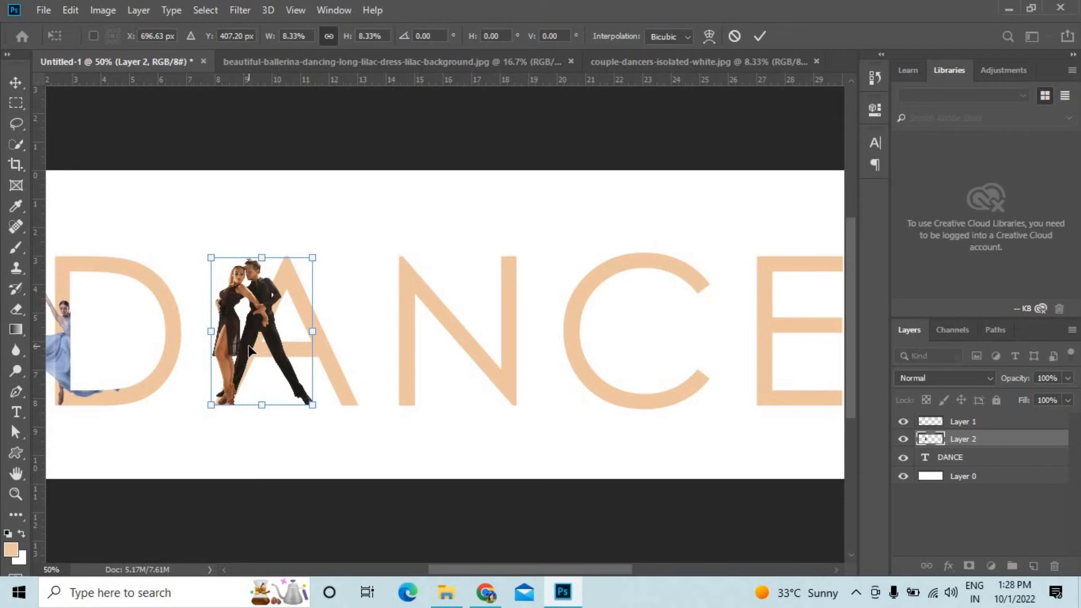
Nudge the couple 10 px to the right on the A and apply the transform.
key(Right)
key(Right)
key(Right)
key(Right)
key(Right)
key(Right)
key(ctrl+plus)
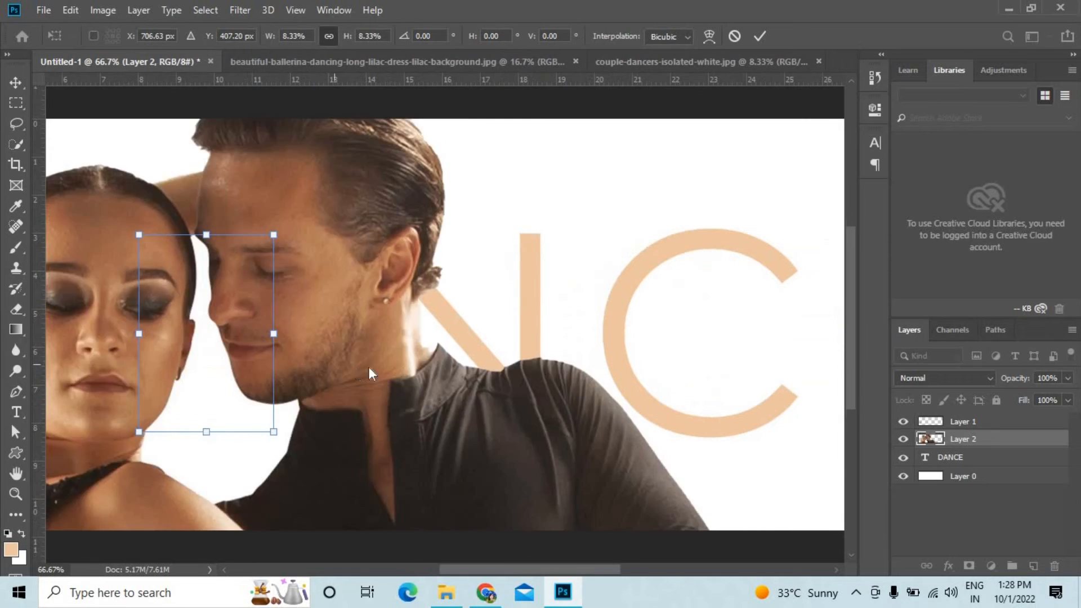
key(Return)
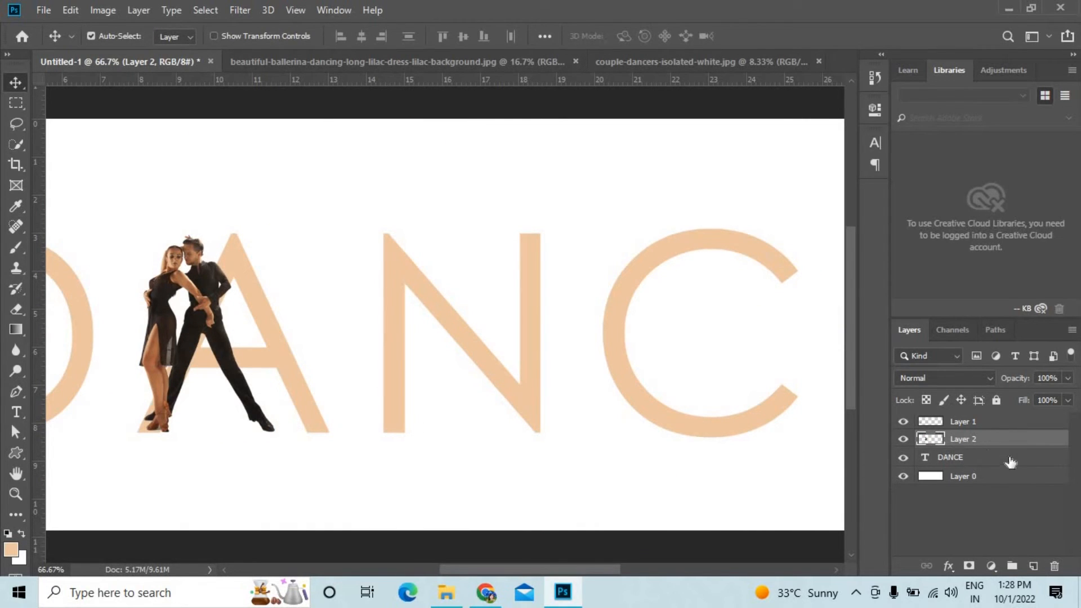
Load the DANCE letter outlines as a selection, invert it, and activate the couple's layer for the Eraser.
click(958, 459)
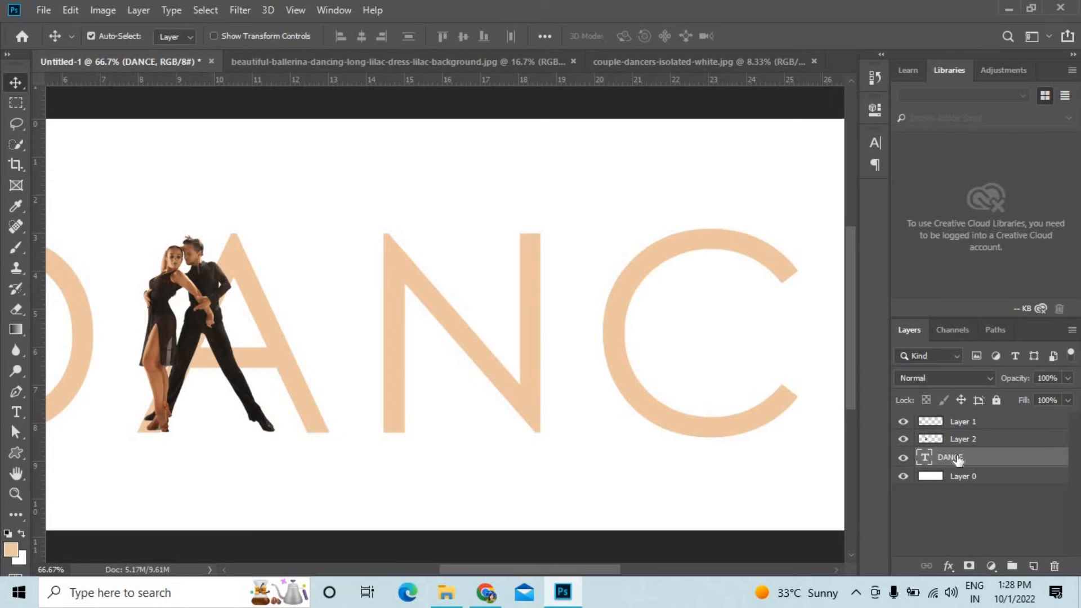
ctrl+click(925, 457)
click(206, 9)
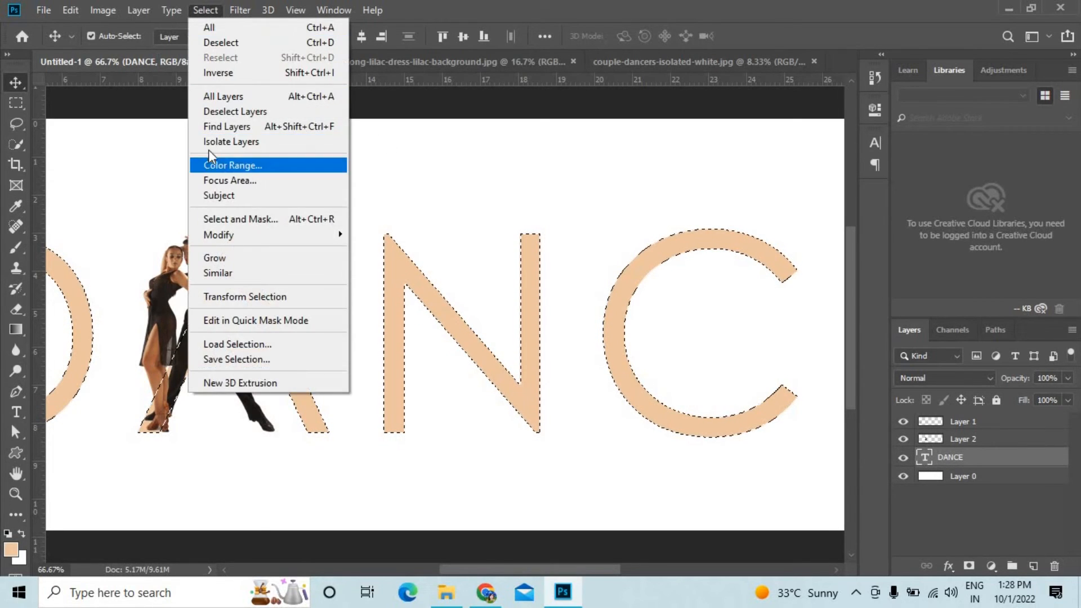
click(218, 73)
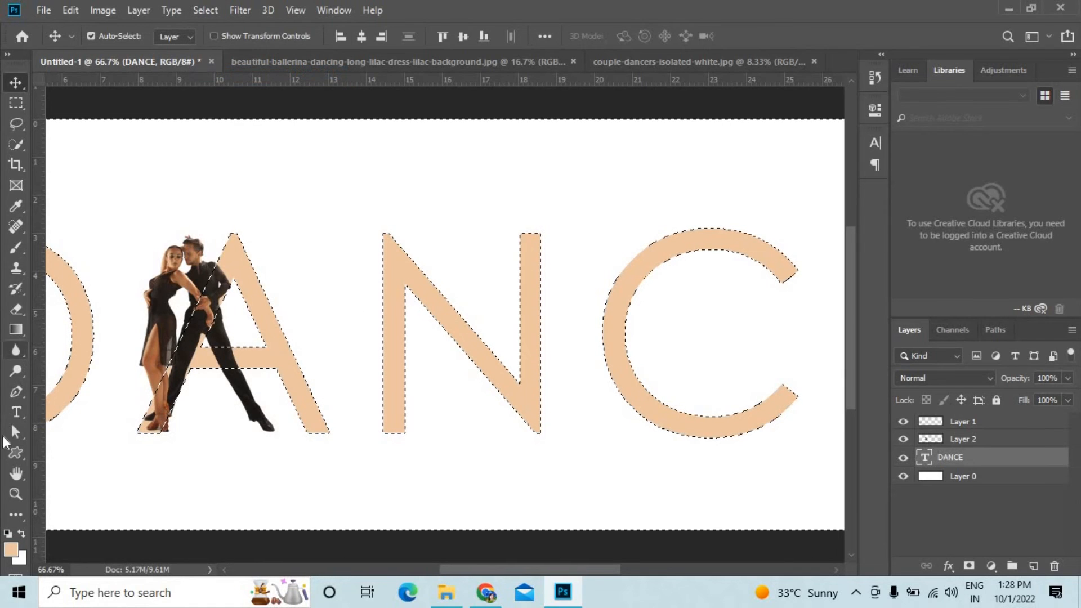
click(20, 308)
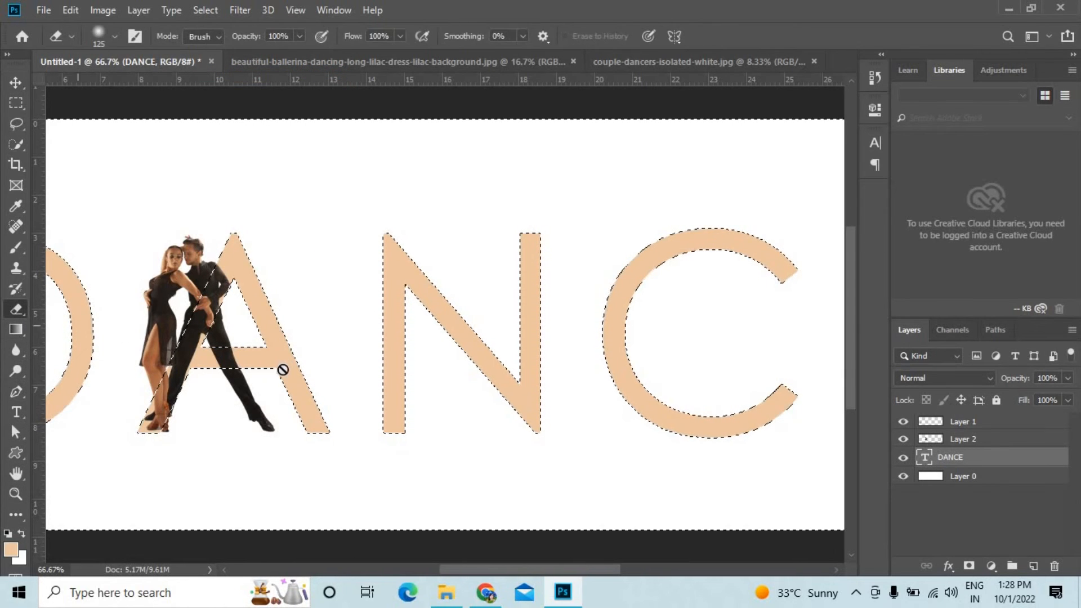
click(957, 439)
Undo the trial soft erasing, set the eraser to Hard Round at 125 px, and erase the man's outstretched leg outside the A.
mouse_move(295, 322)
mouse_down()
mouse_move(230, 302)
mouse_move(201, 355)
mouse_move(207, 317)
mouse_move(203, 348)
mouse_move(209, 325)
mouse_move(285, 432)
mouse_move(246, 379)
mouse_move(203, 369)
mouse_move(199, 346)
mouse_move(244, 265)
mouse_move(209, 364)
mouse_move(248, 359)
mouse_up()
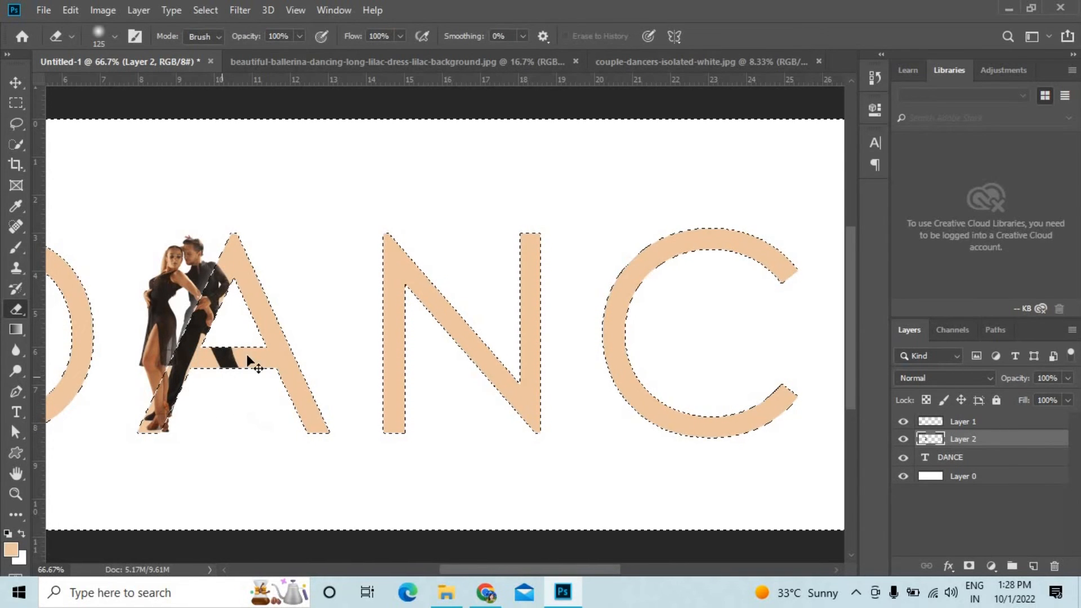
key(ctrl+z)
click(115, 35)
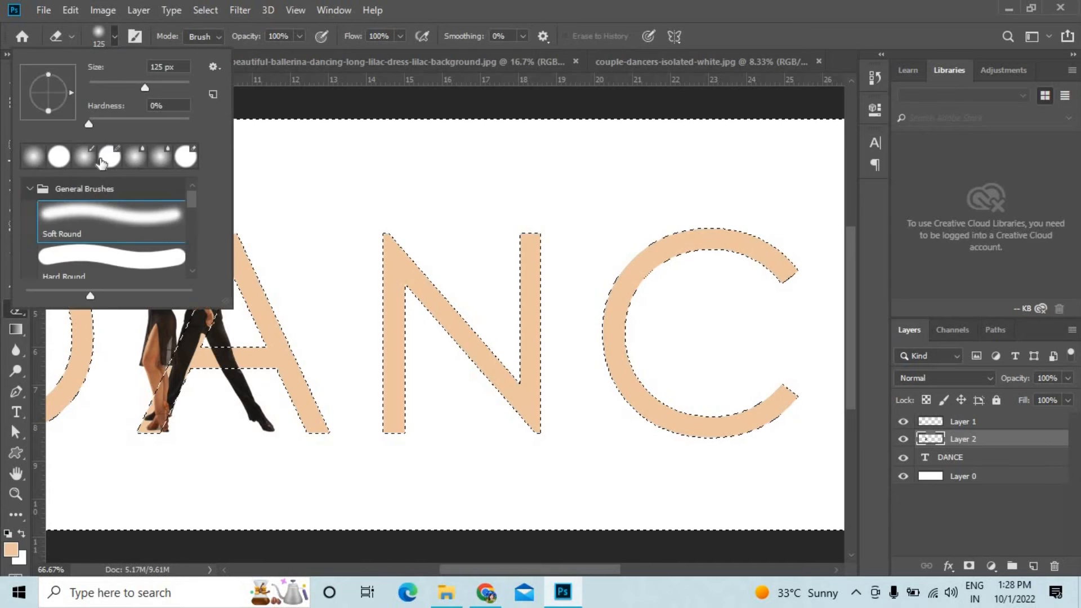
click(97, 253)
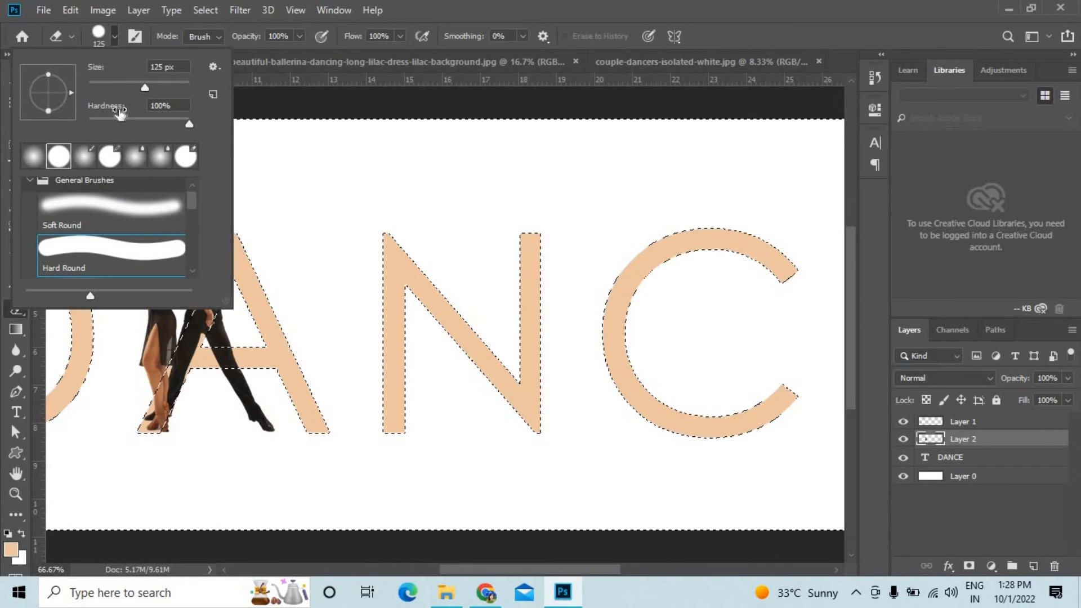
click(114, 36)
mouse_move(250, 366)
mouse_down()
mouse_move(243, 316)
mouse_move(220, 370)
mouse_up()
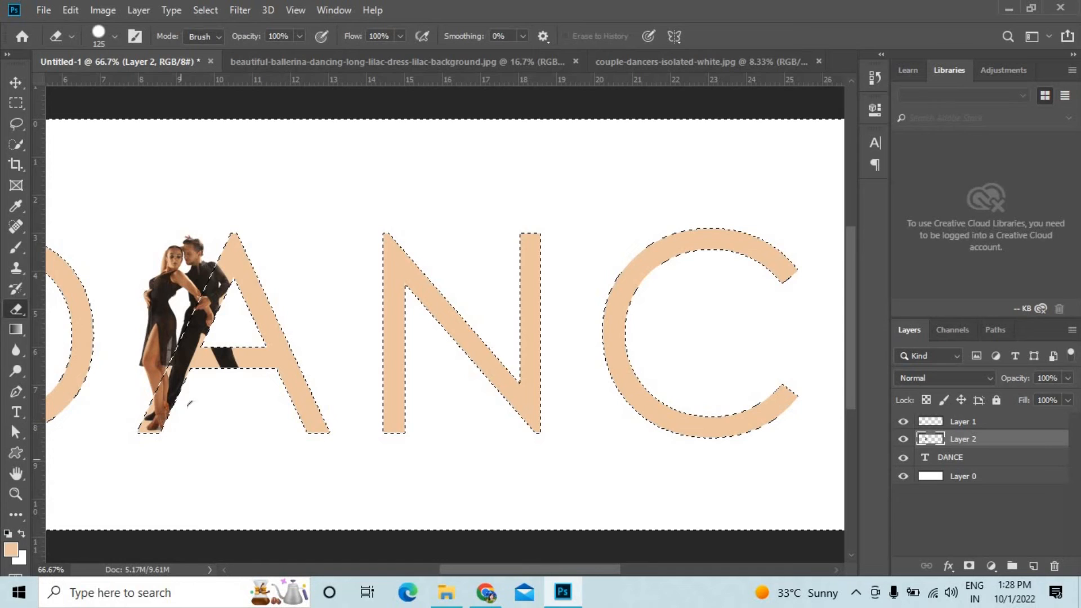
Return to the Move tool and clear the inverted selection around the DANCE letters.
key(v)
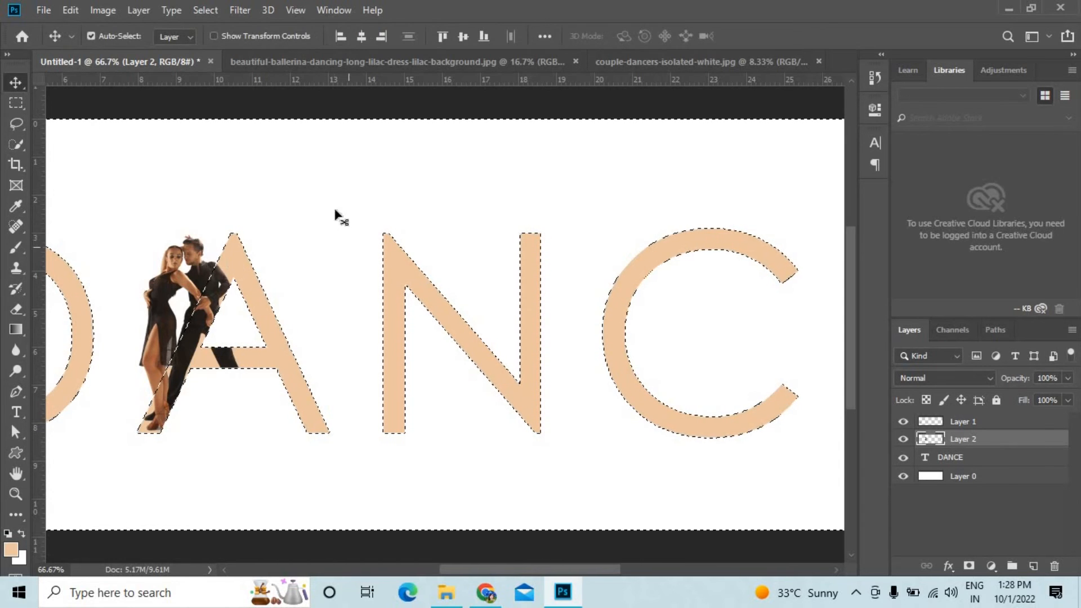
click(206, 10)
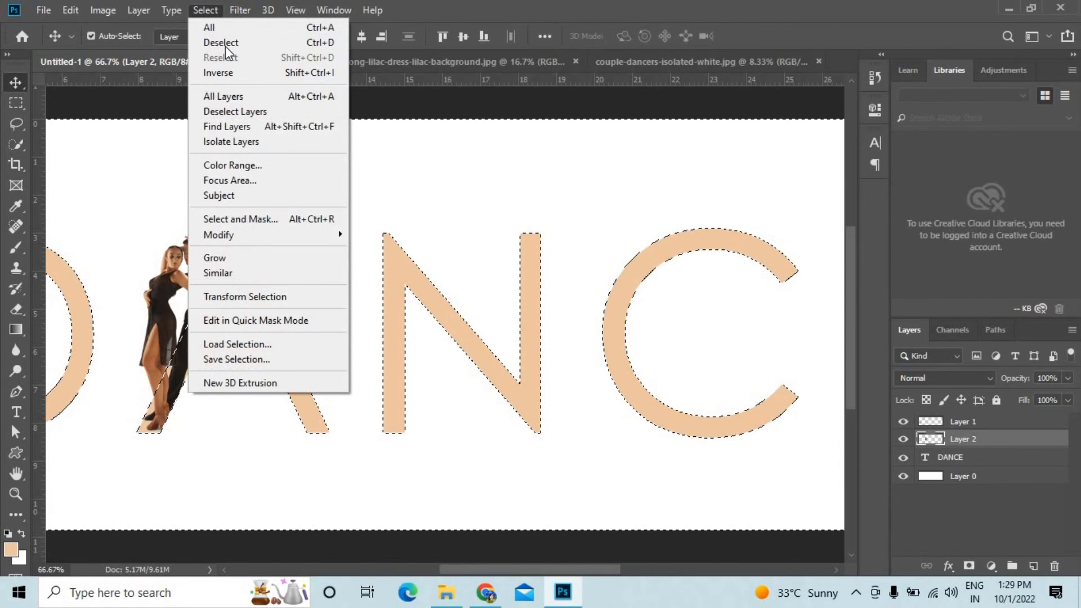
click(225, 42)
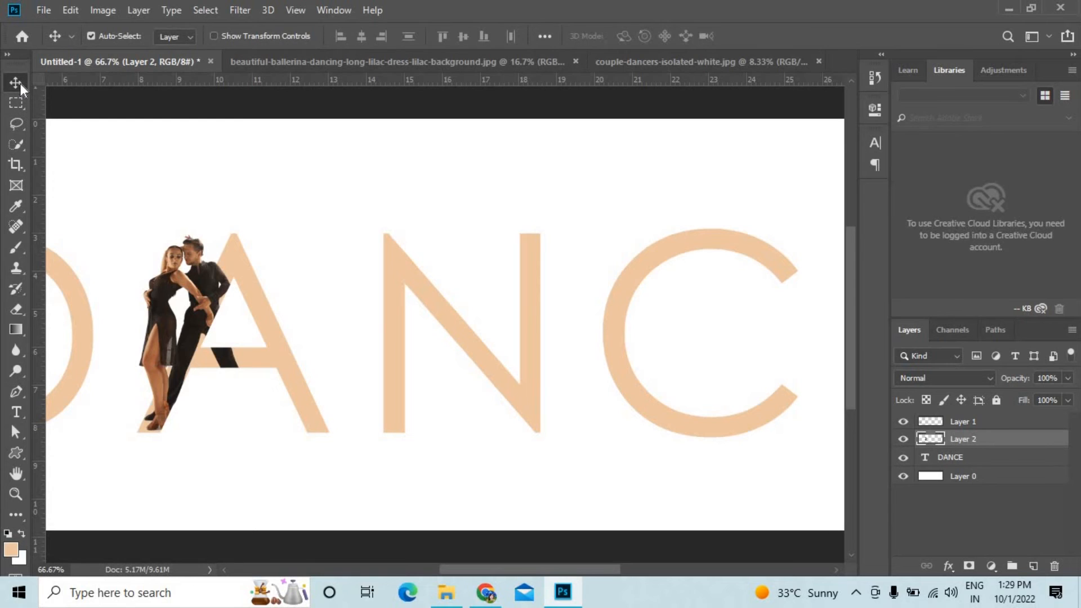
key(ctrl+minus)
key(ctrl+minus)
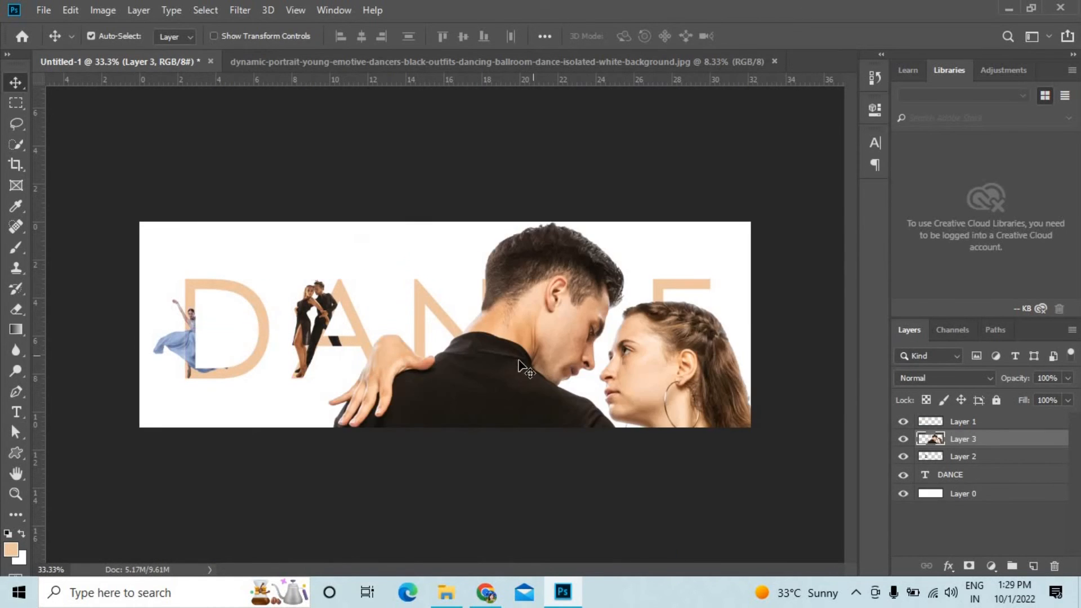
Scale the second dancing couple down to about 9.06%, stand them over the N at the letter's height, and apply the transform.
key(ctrl+t)
drag(399, 271, 419, 442)
drag(787, 353, 636, 556)
drag(413, 374, 423, 307)
key(ctrl+plus)
drag(309, 179, 374, 263)
drag(452, 379, 462, 331)
drag(385, 215, 401, 238)
key(Return)
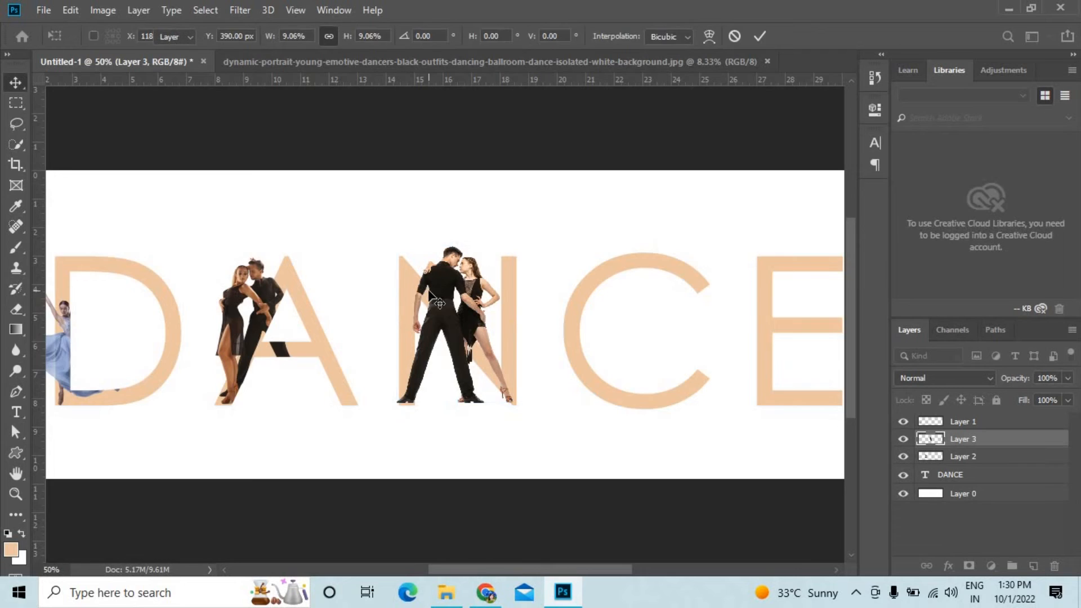
Load the DANCE letter outlines as a selection, invert it, and erase the man's legs where they fall outside the N.
key(ctrl+plus)
ctrl+click(925, 474)
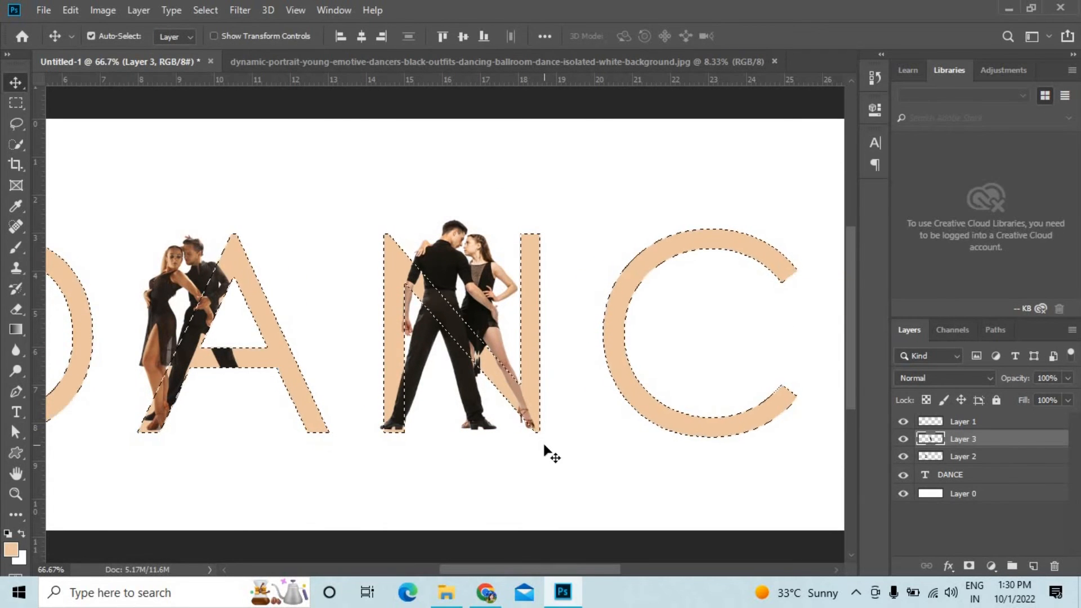
key(ctrl+shift+i)
click(16, 309)
mouse_move(489, 423)
mouse_down()
mouse_move(413, 424)
mouse_move(429, 342)
mouse_up()
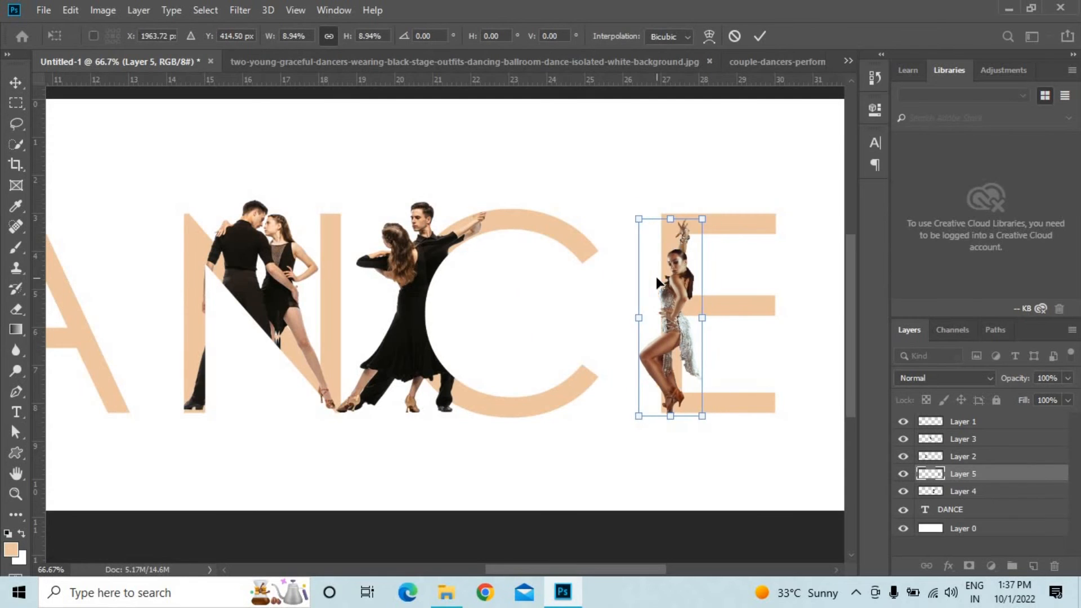
Fit the solo dancer over the E's vertical stem with a small transform adjustment.
key(ctrl+plus)
drag(698, 226, 707, 238)
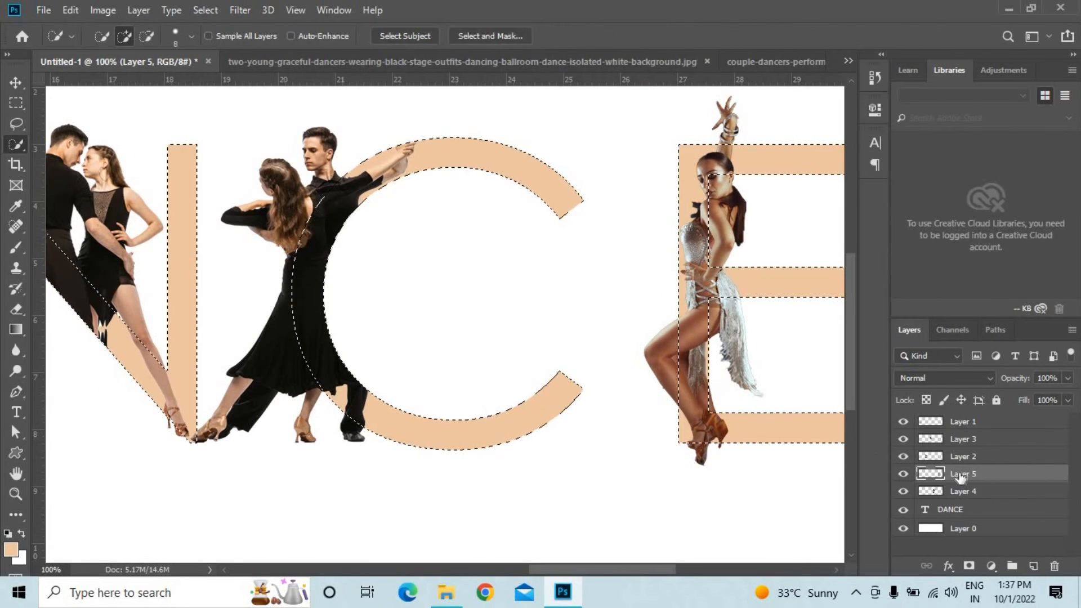
key(ctrl+d)
Using the DANCE letter outlines as a selection, erase the solo dancer's raised hand and dress outside the E, and deselect.
click(959, 477)
ctrl+click(923, 509)
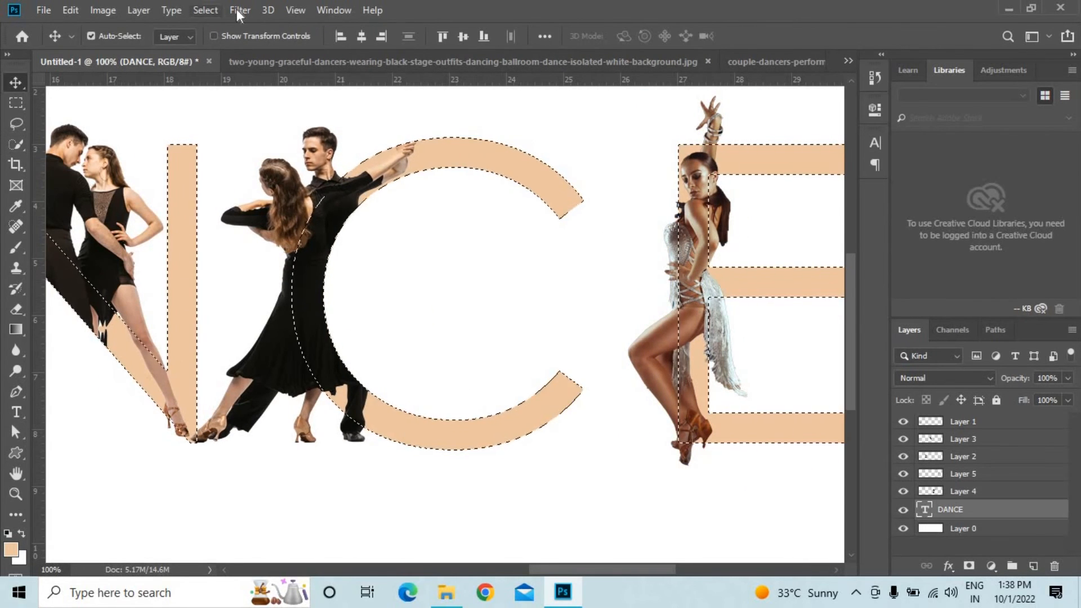
key(e)
key(v)
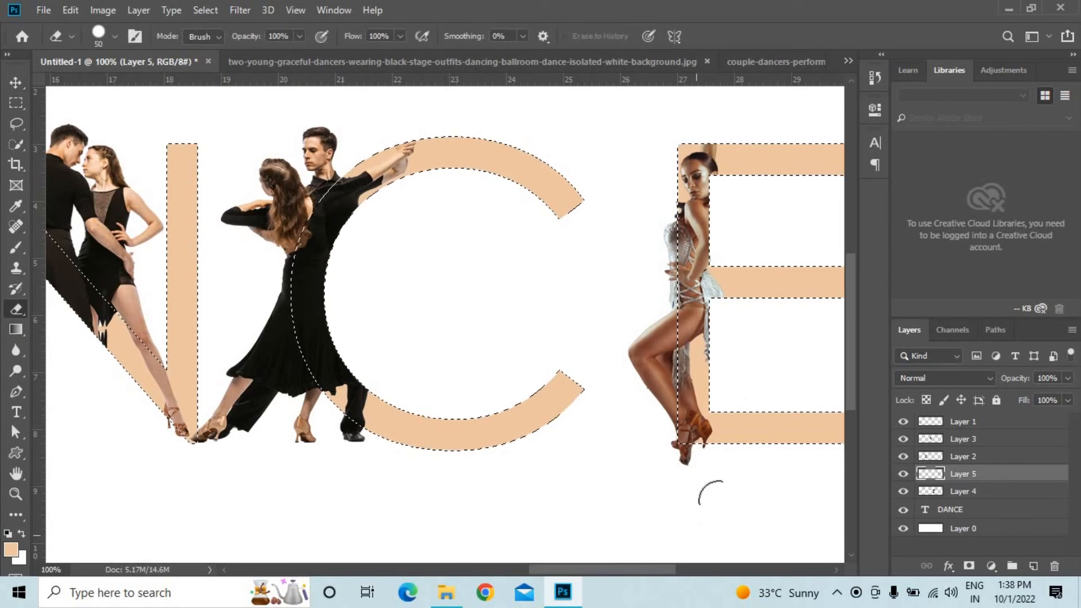
key(ctrl+d)
Change the DANCE text color to teal and collapse the character settings.
key(ctrl+minus)
key(ctrl+minus)
key(ctrl+minus)
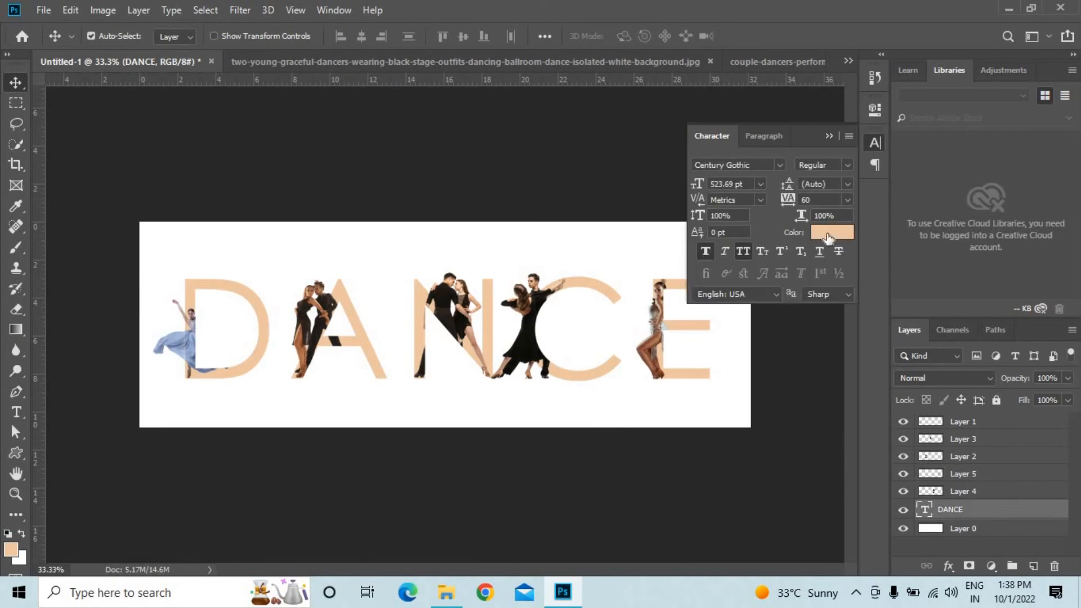
click(832, 232)
drag(850, 350, 847, 383)
drag(817, 336, 790, 382)
click(992, 280)
click(829, 136)
key(ctrl+plus)
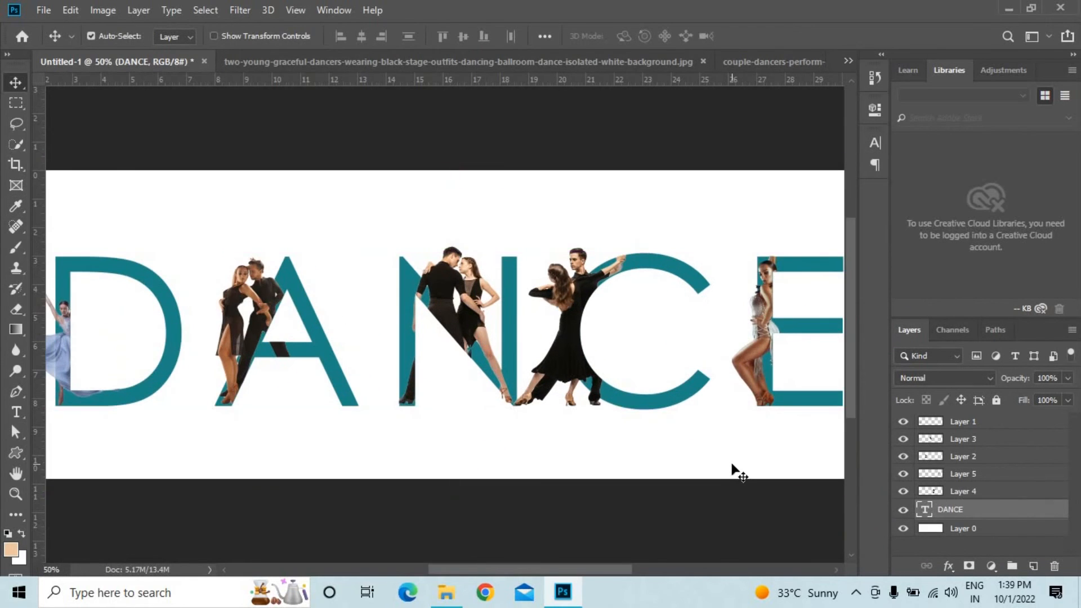
Check the recolored lettering from end to end and close the two remaining dancer source photos, keeping only the logo document open.
drag(484, 569, 469, 505)
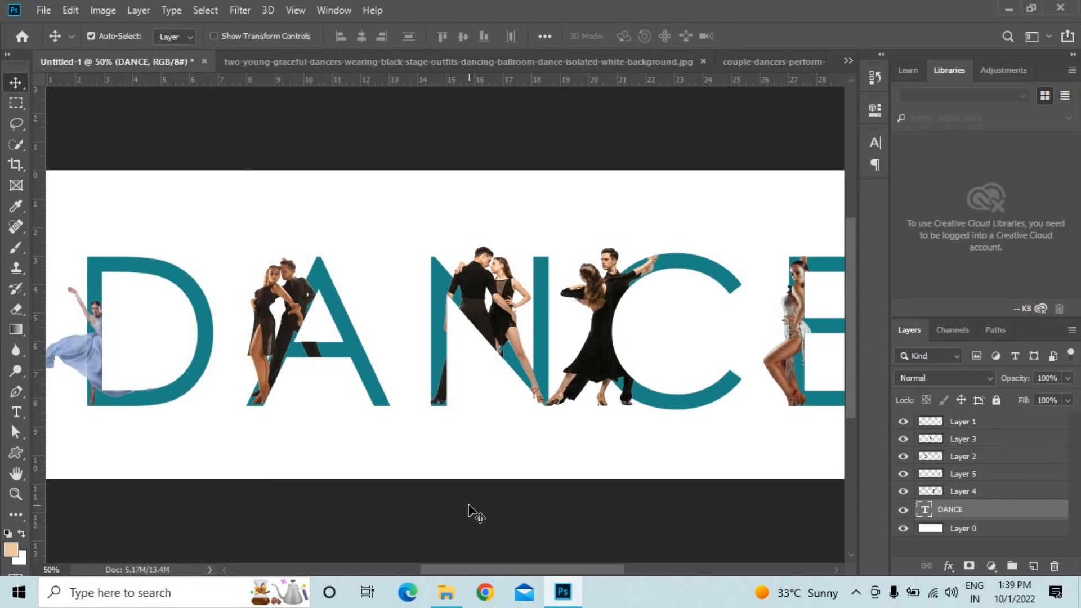
drag(459, 569, 522, 570)
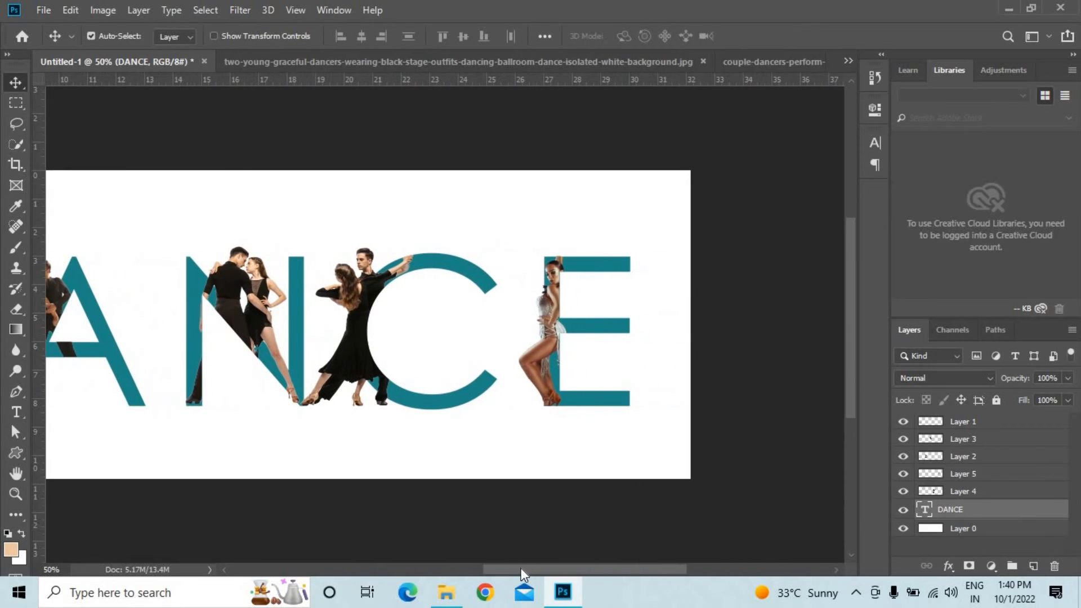
click(586, 60)
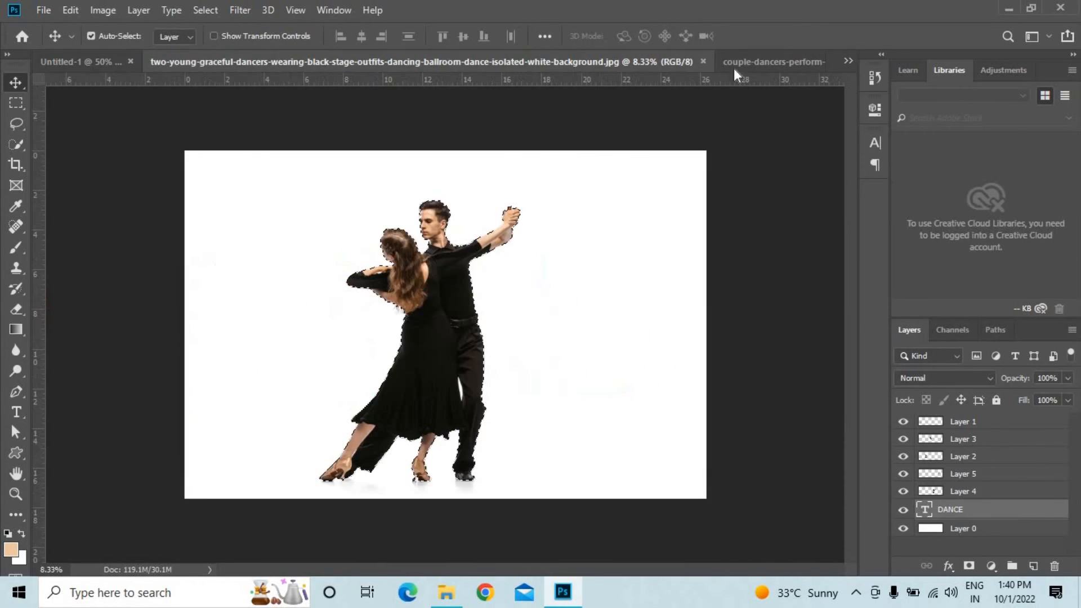
click(703, 61)
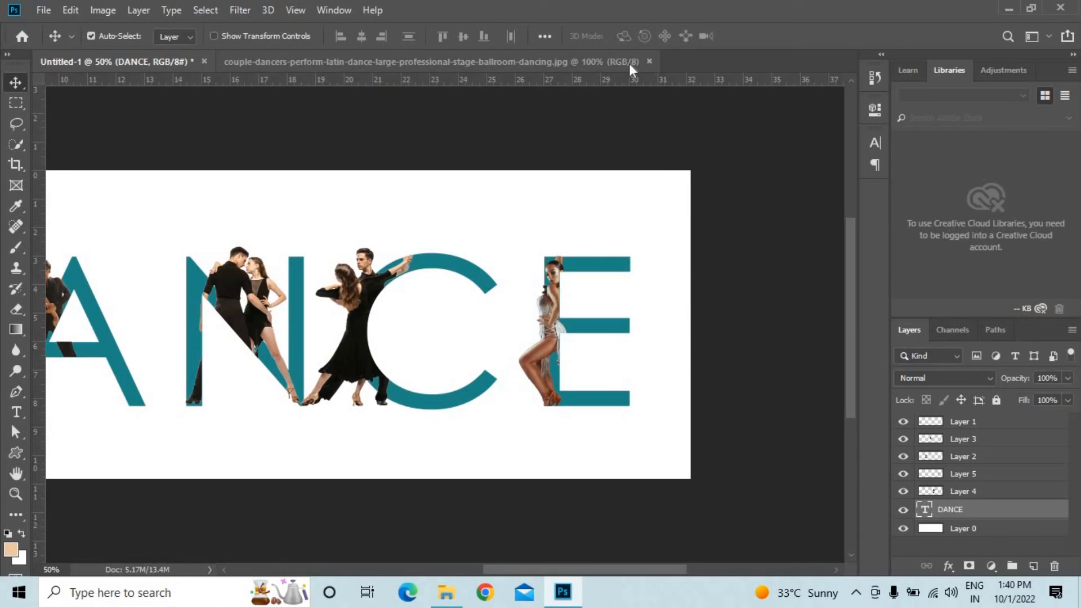
click(642, 63)
click(649, 61)
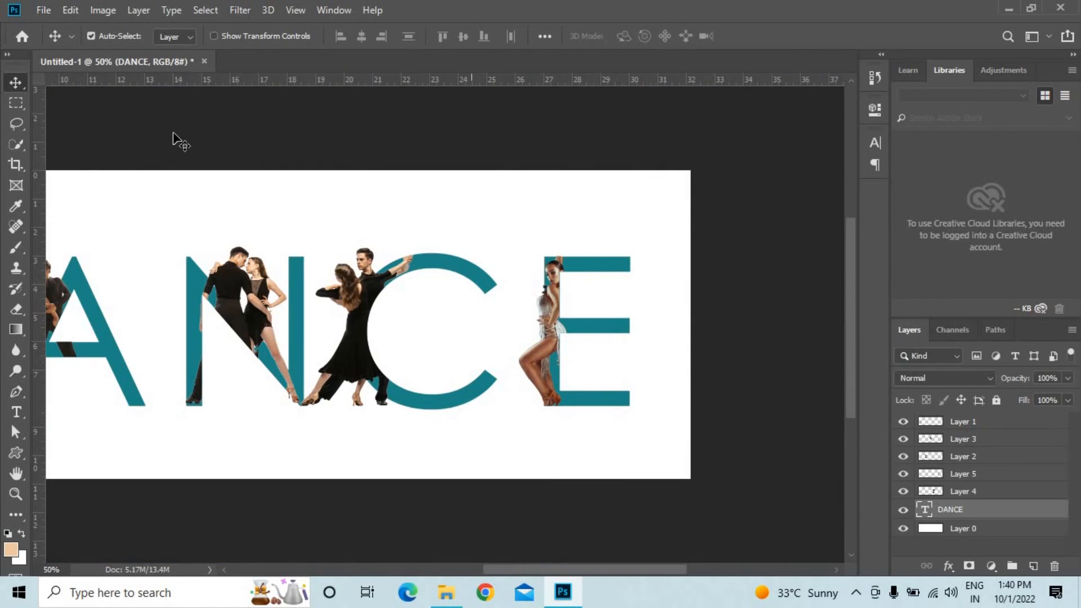
drag(560, 569, 485, 569)
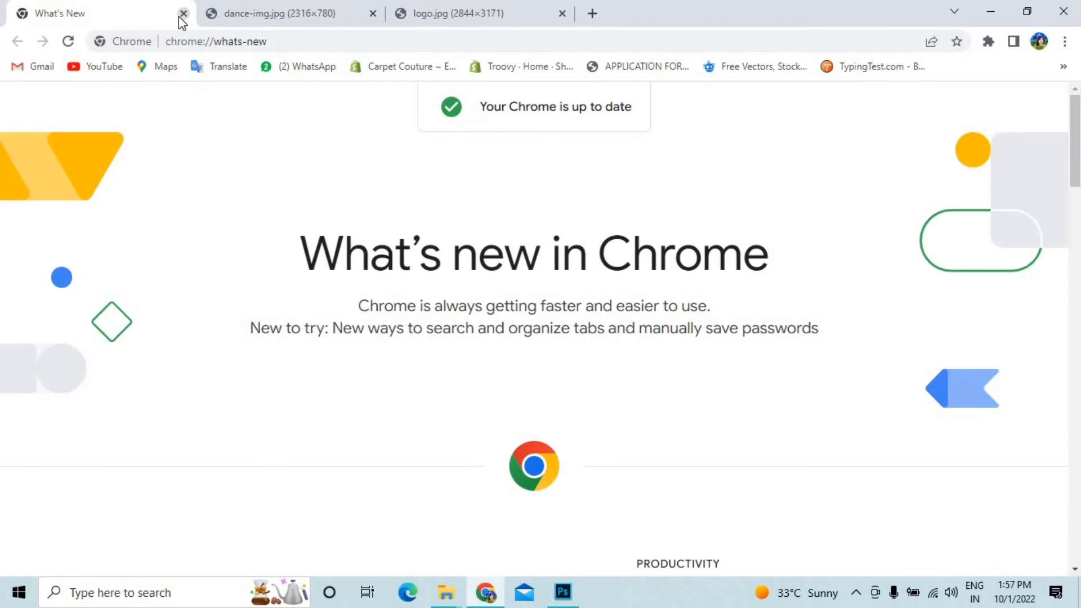
Close the What's New page in Chrome and compare the finished images dance-img.jpg and logo.jpg.
click(182, 13)
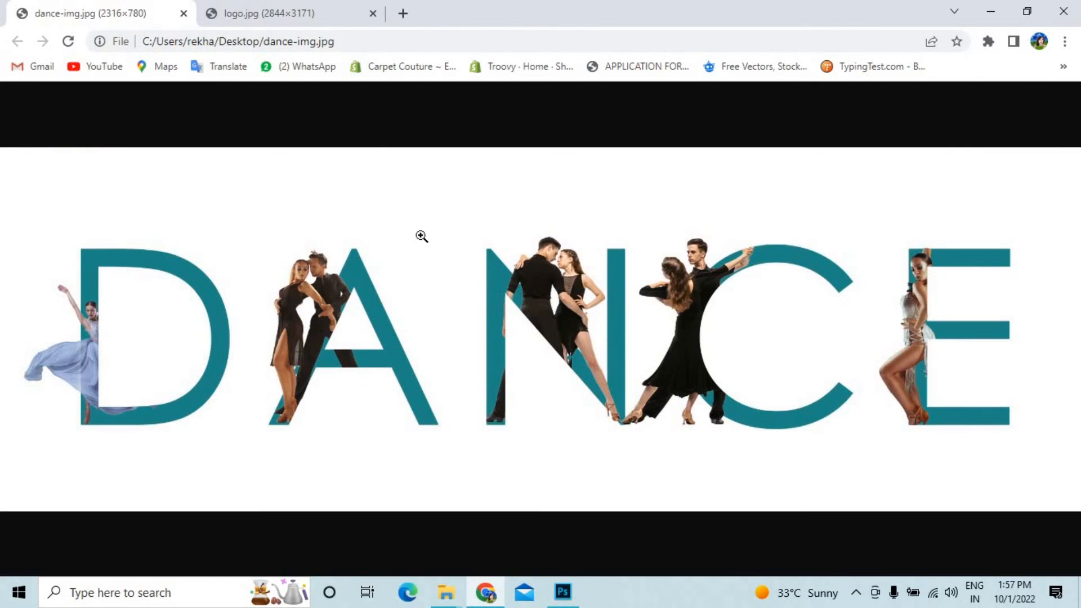
click(292, 11)
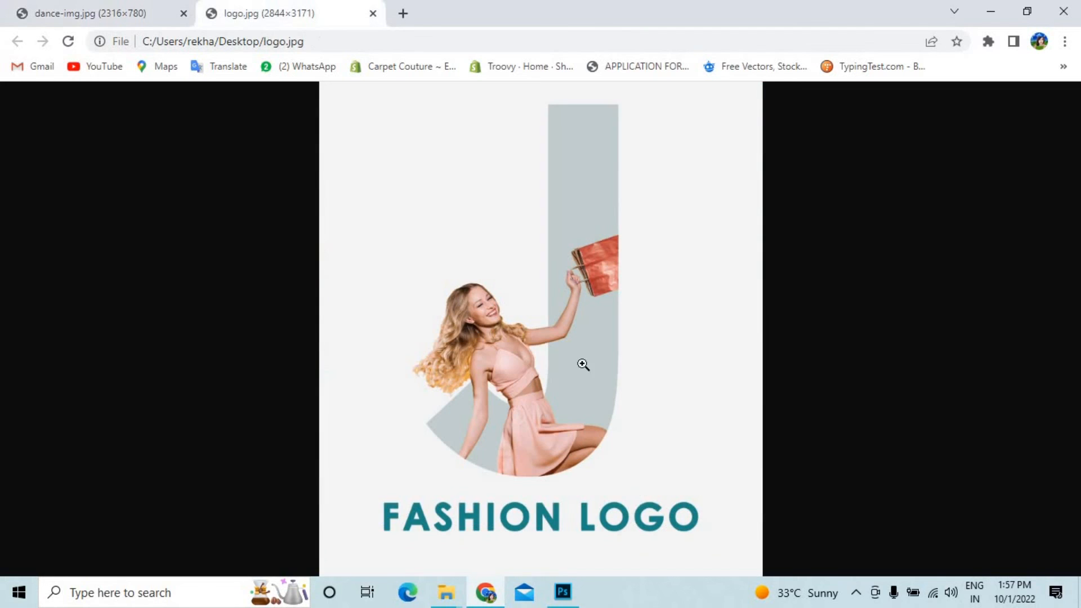
click(161, 8)
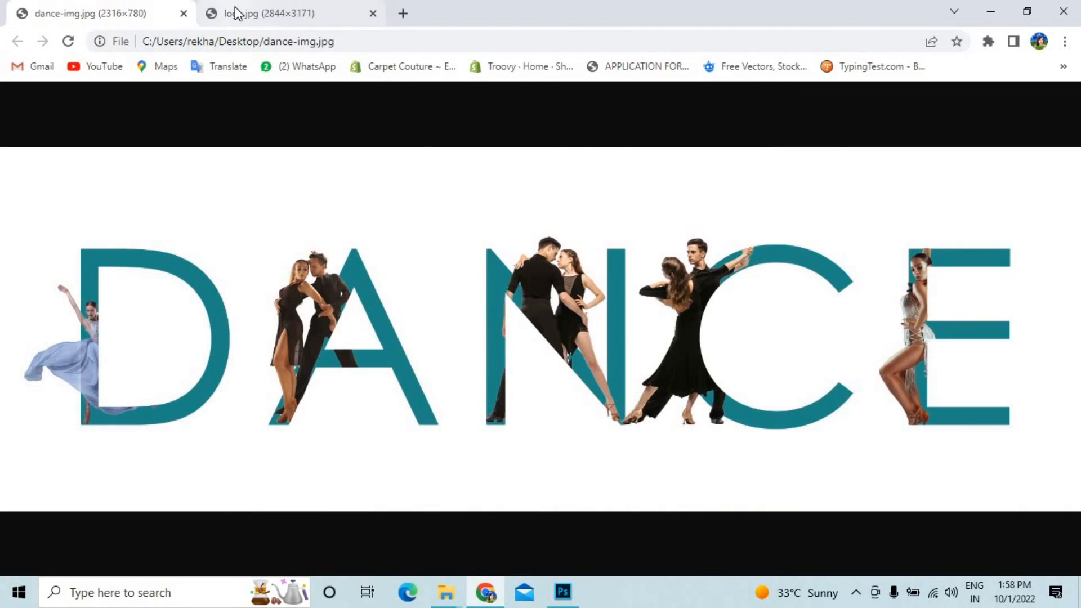
click(237, 12)
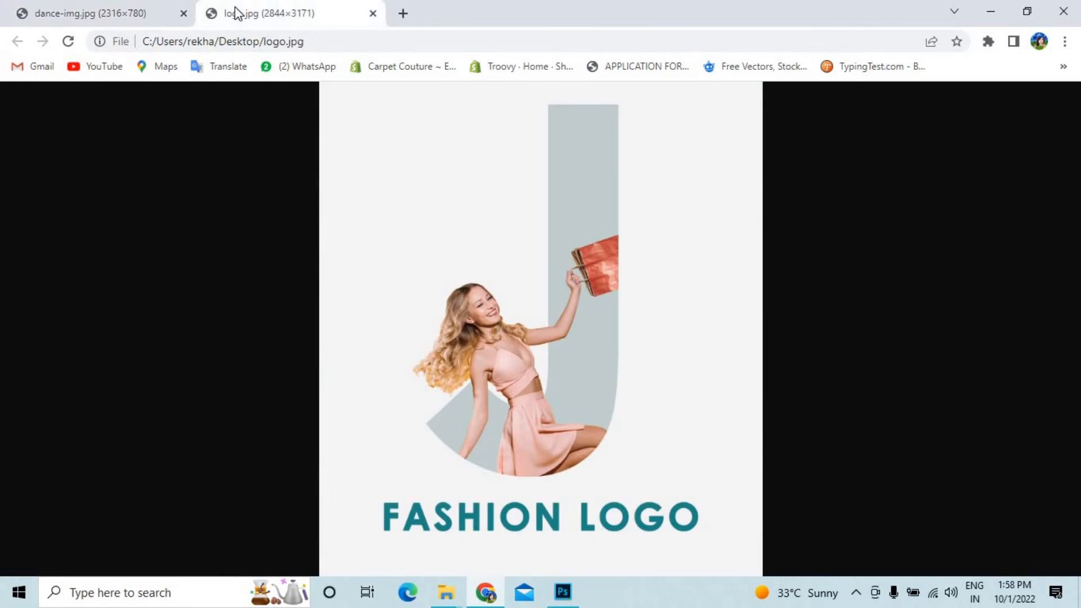
click(111, 8)
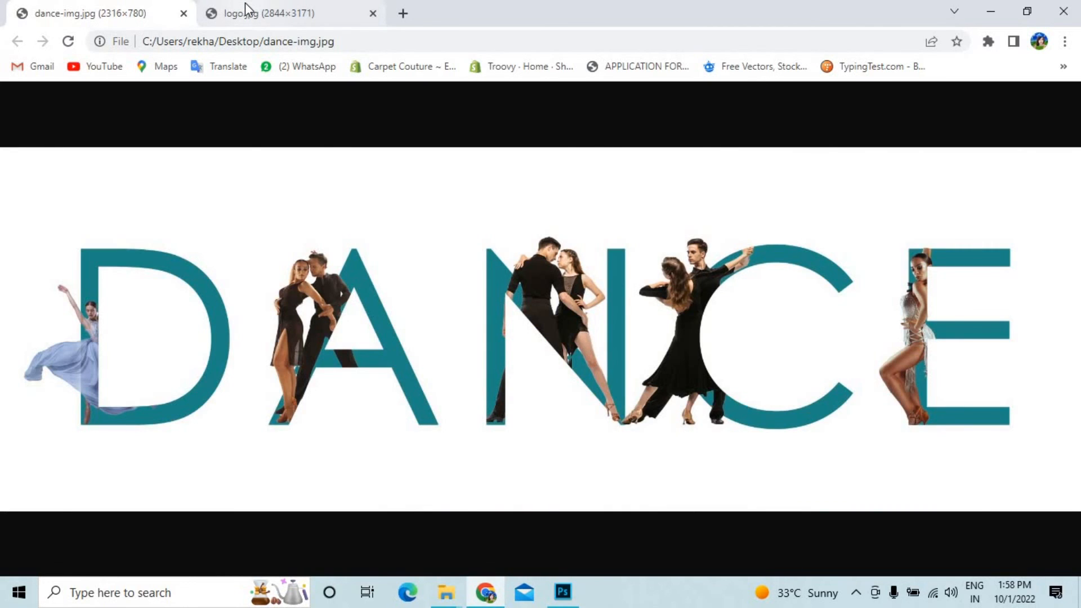
mouse_move(245, 2)
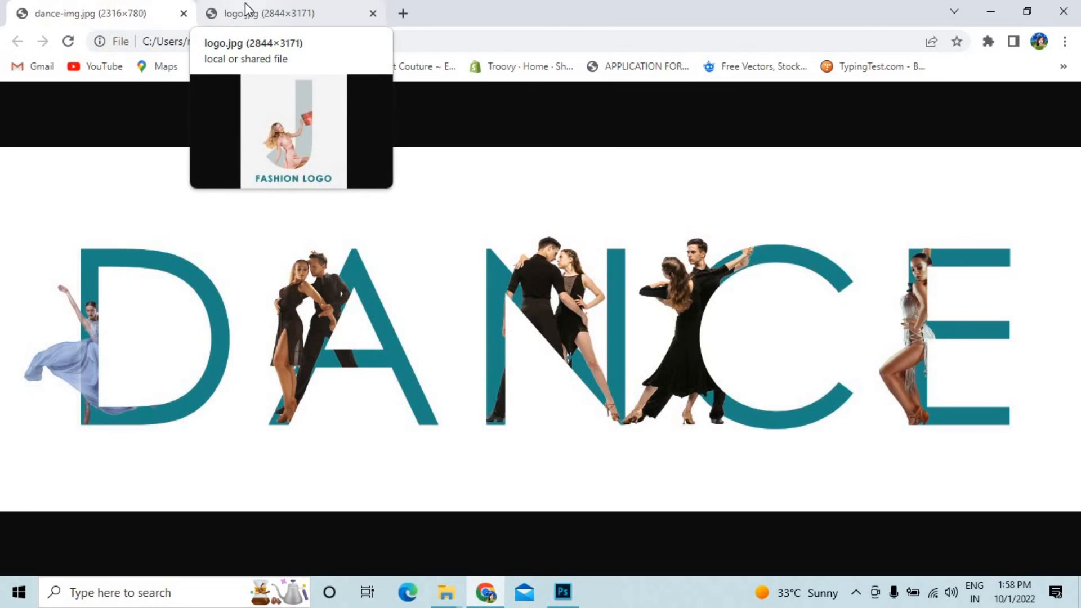
click(245, 2)
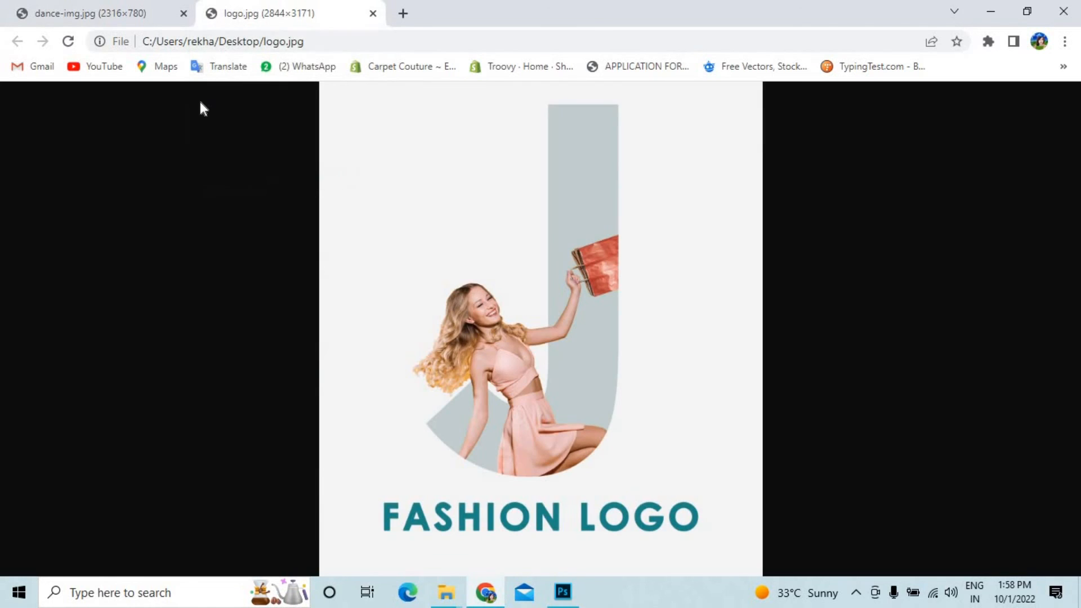